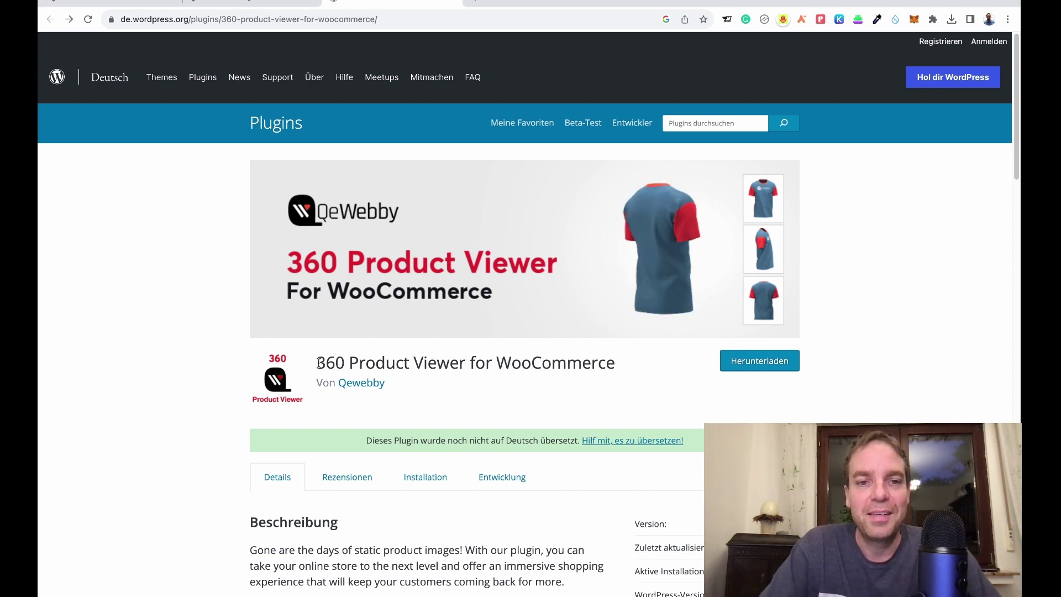
Step: Select the plugin's full name on its WordPress.org listing, then switch to the coaching-board.com admin tab
left_click_drag(316, 362, 615, 375)
key("ctrl+c")
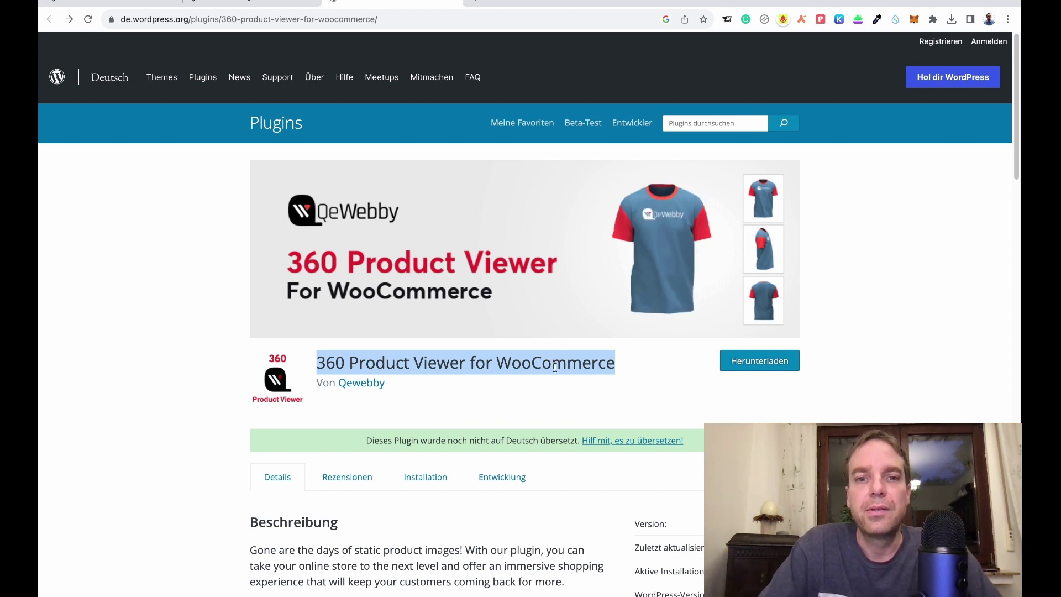
left_click(118, 9)
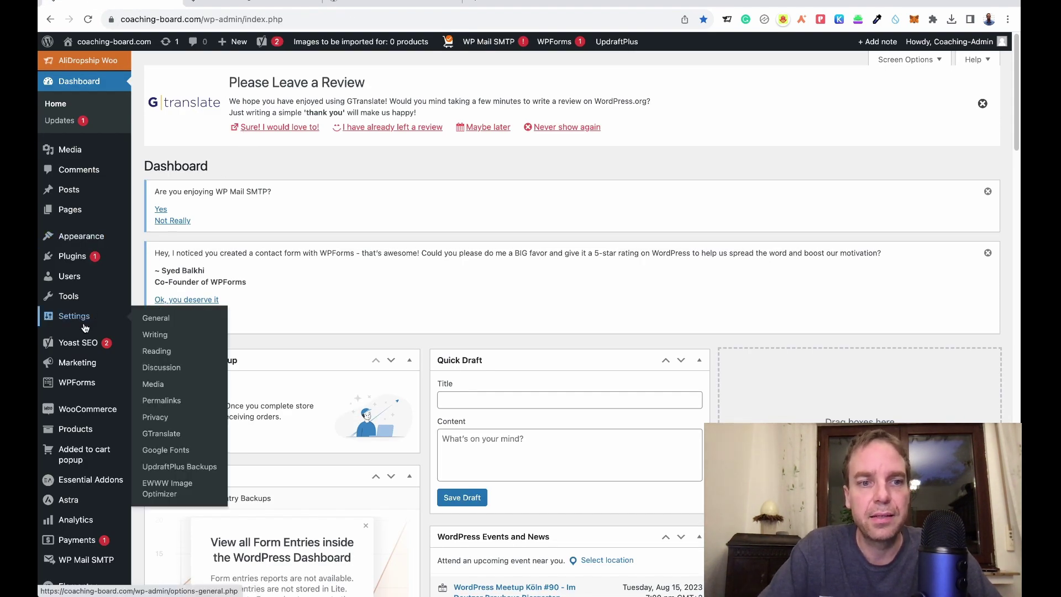
Step: On Plugins > Add New, paste and search for '360 Product Viewer for WooCommerce'
mouse_move(94, 440)
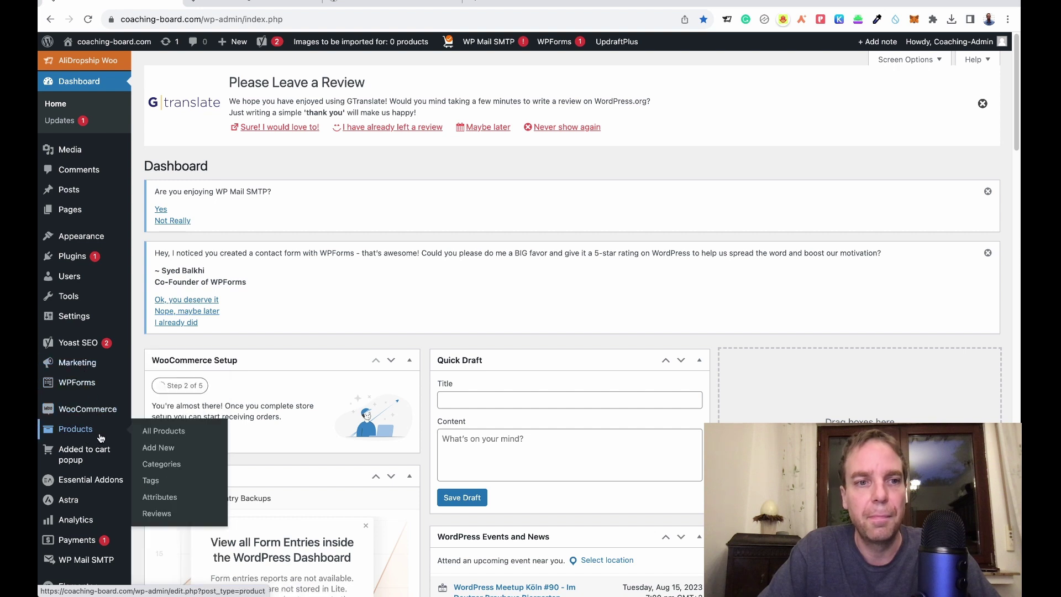
mouse_move(77, 266)
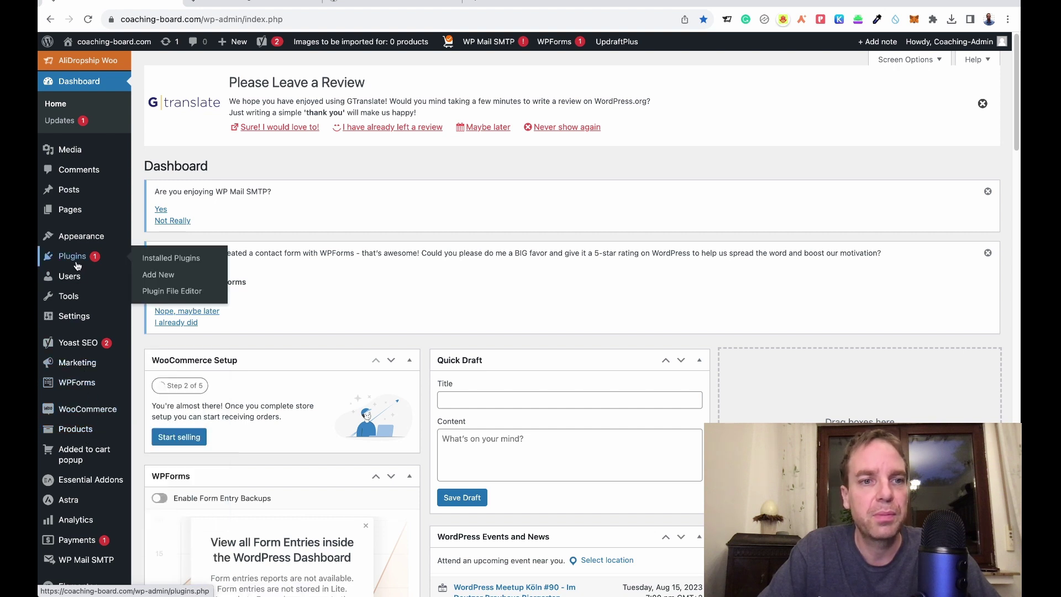
left_click(170, 277)
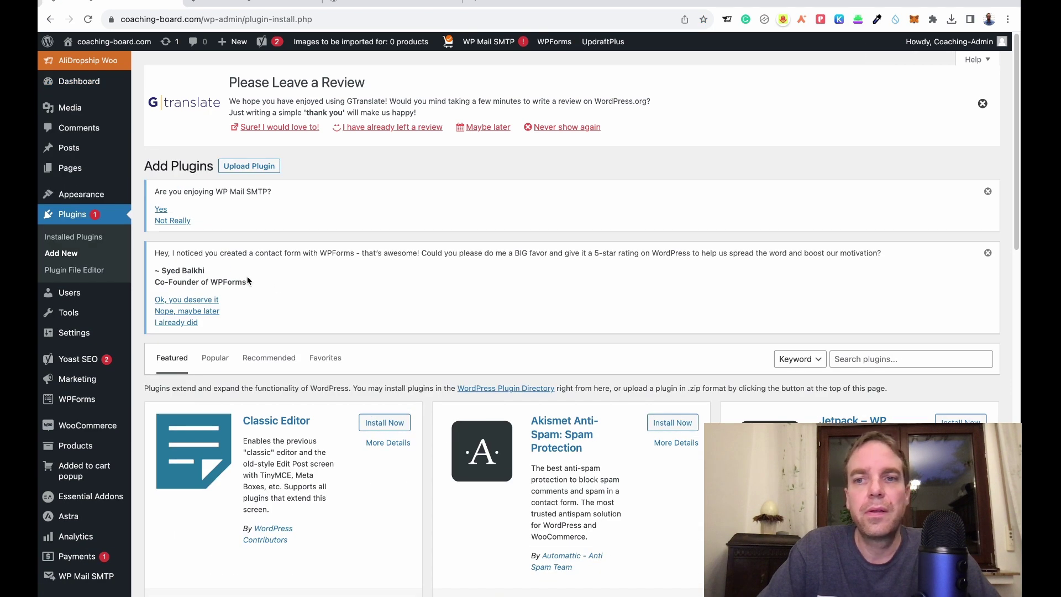
left_click(881, 360)
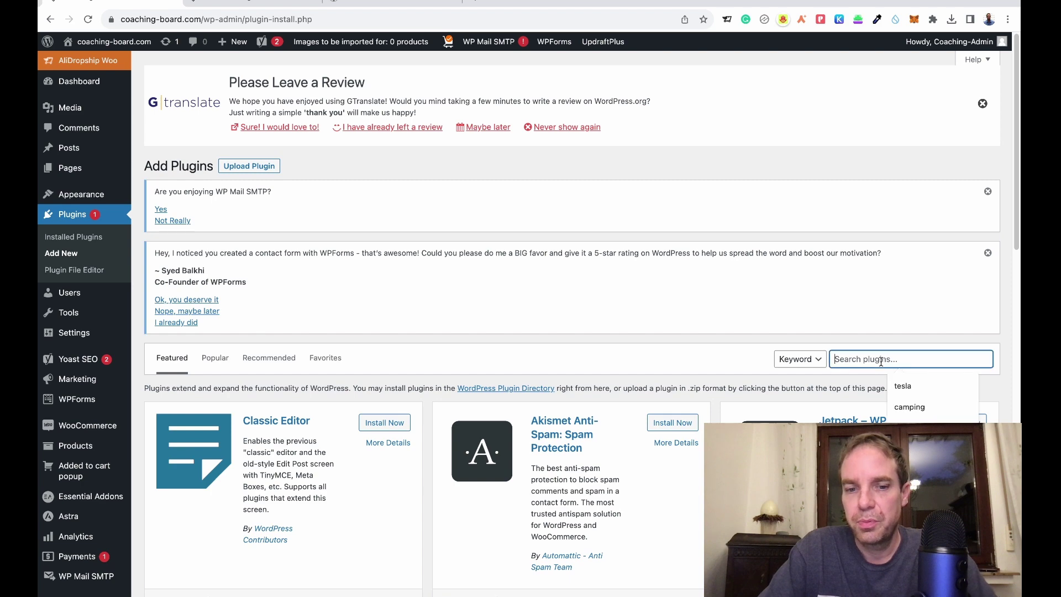
key("ctrl+v")
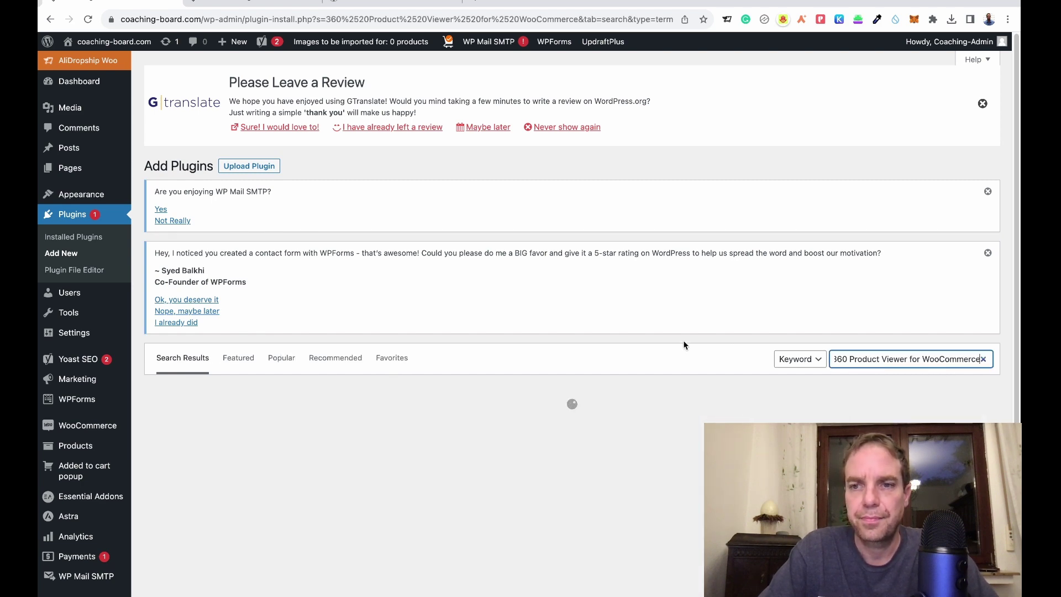
scroll(683, 345, "down", 3)
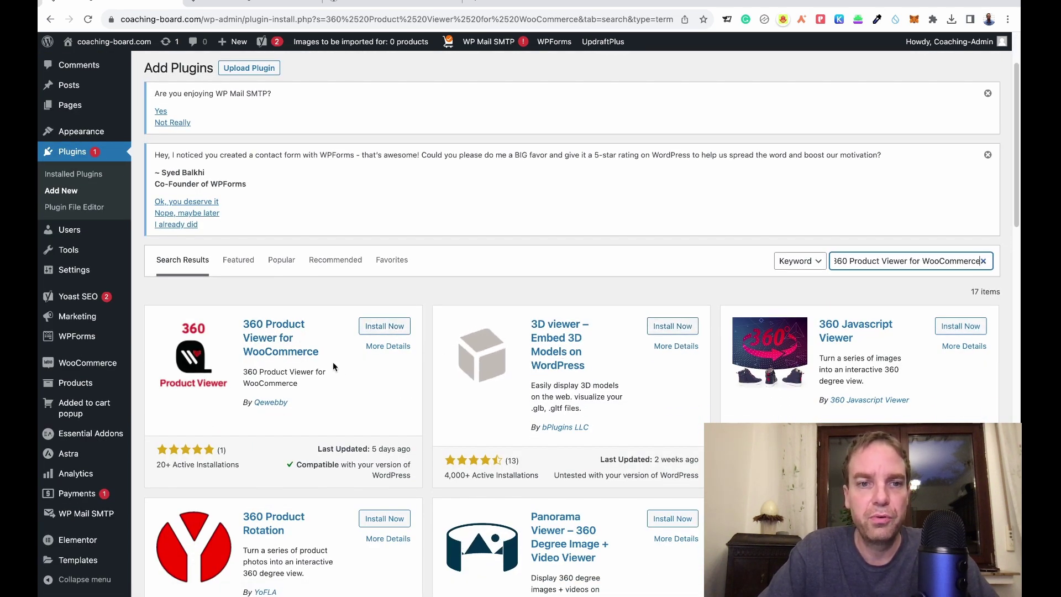
Step: Install the 360 Product Viewer for WooCommerce plugin and activate it
left_click(390, 327)
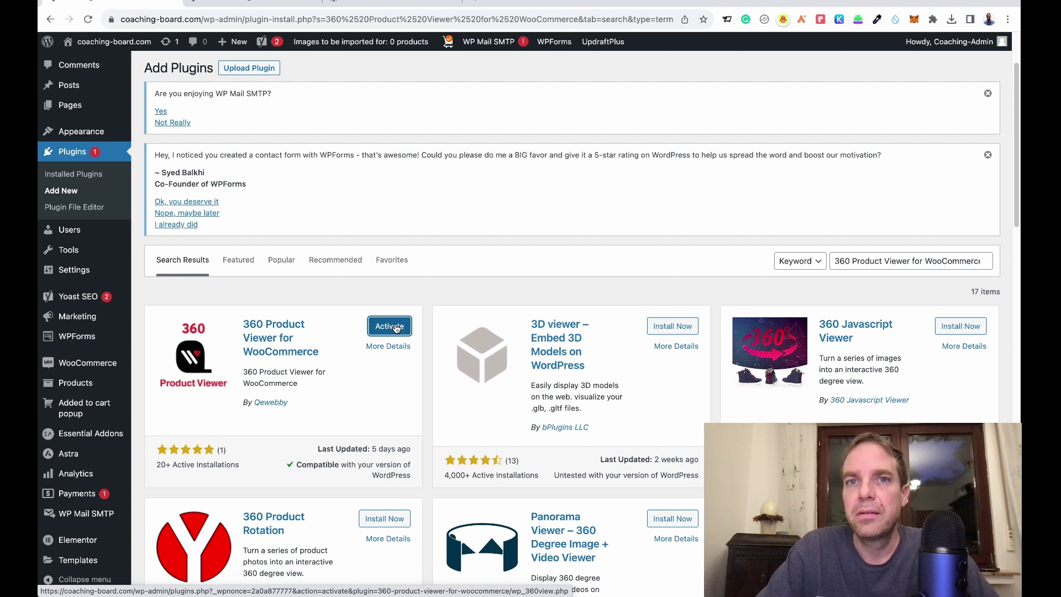
scroll(663, 360, "down", 2)
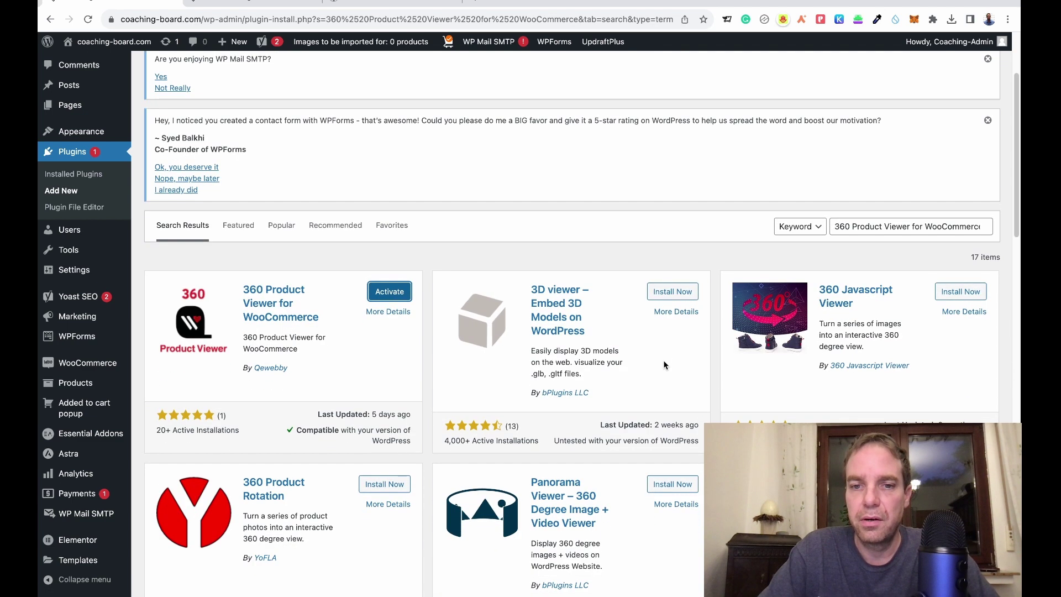
scroll(663, 368, "down", 1)
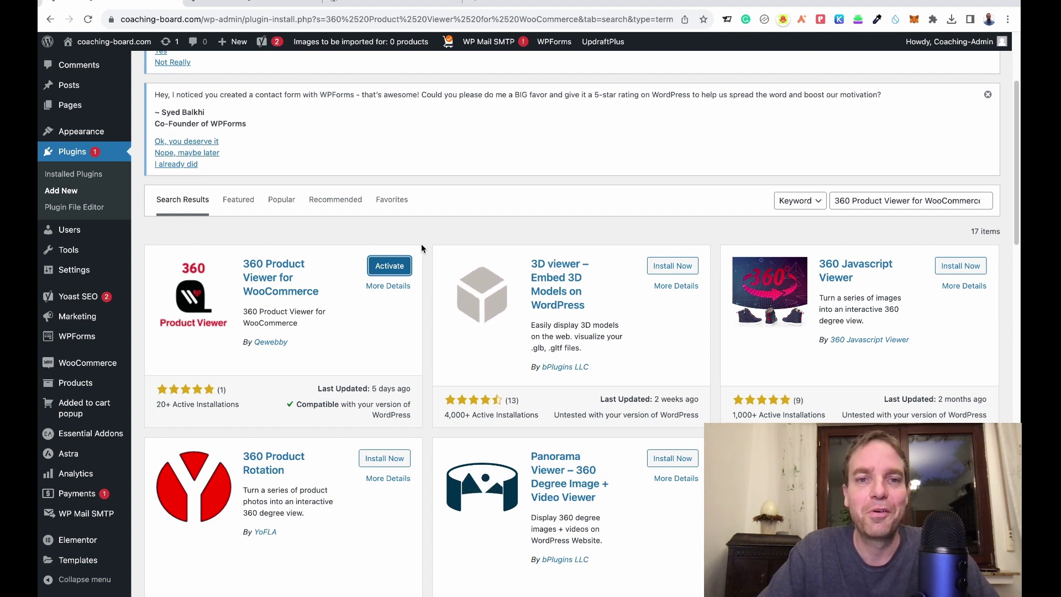
left_click(406, 268)
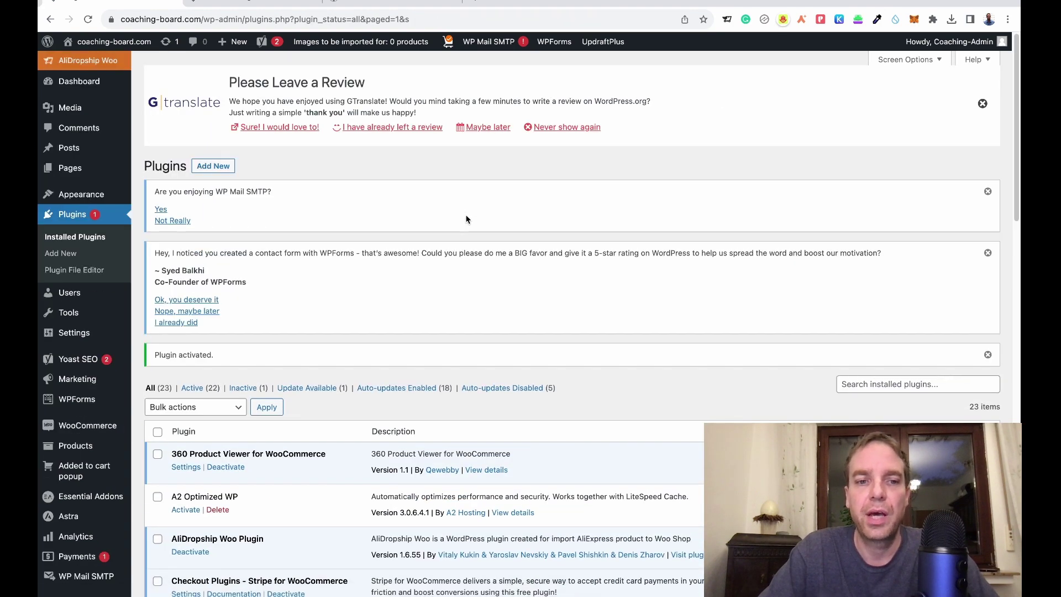
Step: Open Settings for 360 Product Viewer for WooCommerce from the Installed Plugins list
scroll(466, 219, "down", 5)
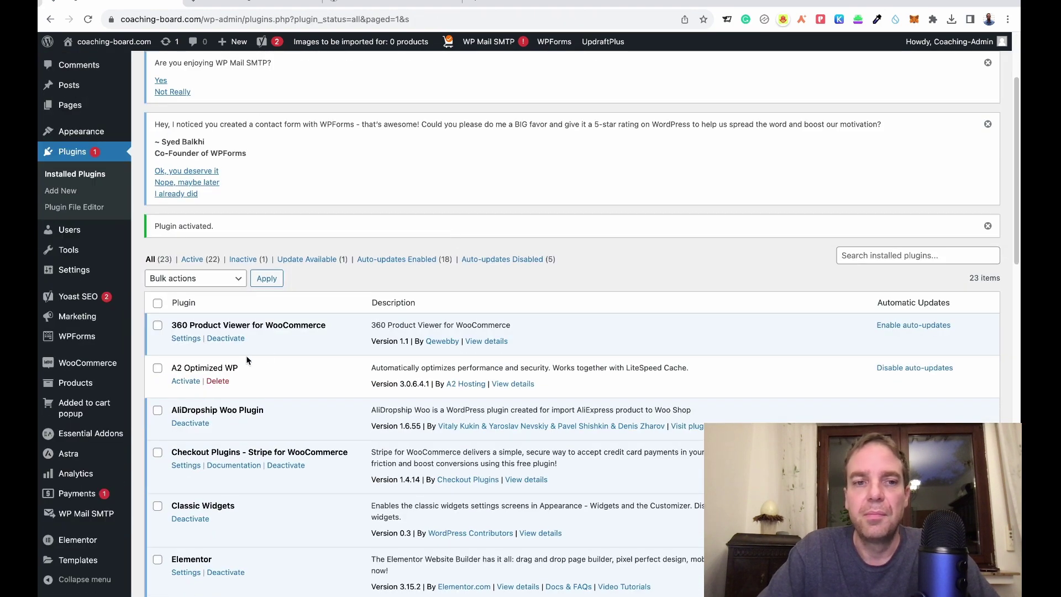
left_click(186, 338)
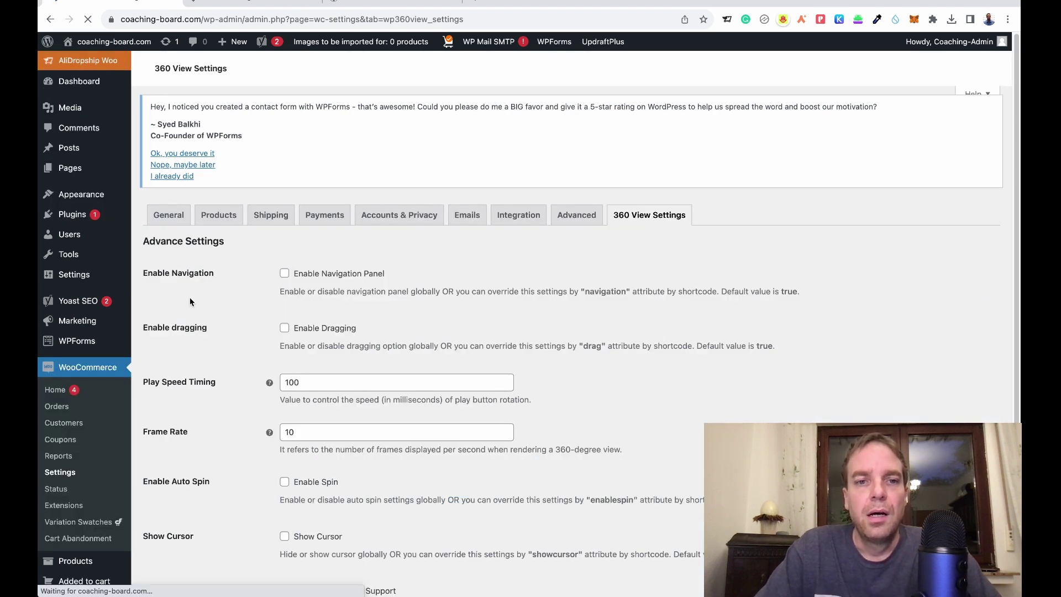
Step: Tick Navigation Panel, Dragging, Full Screen Support and Zoom In/Out, then save the 360 View Settings
scroll(350, 298, "down", 1)
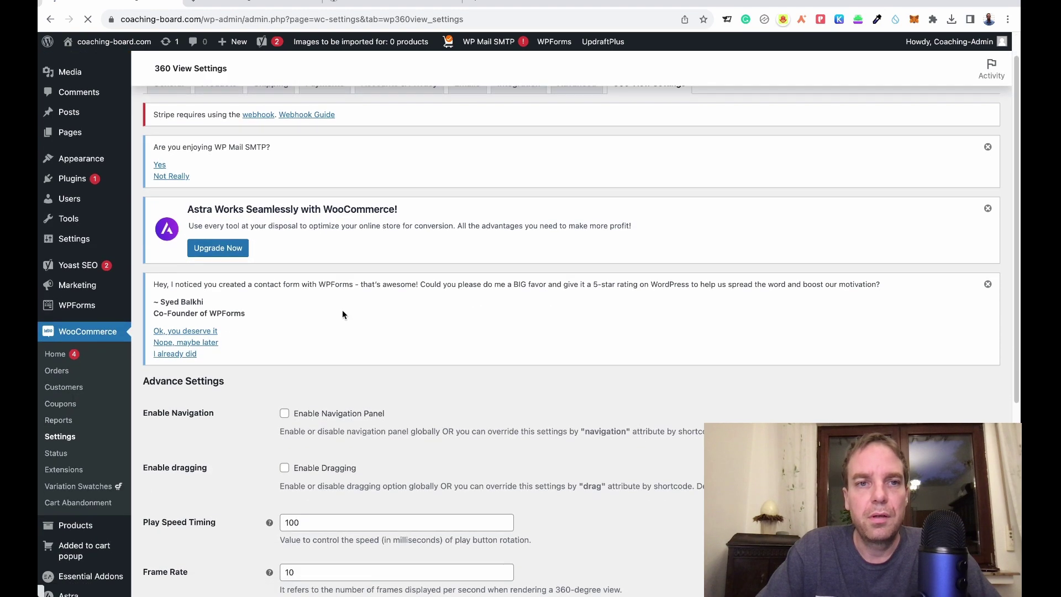
scroll(341, 313, "down", 3)
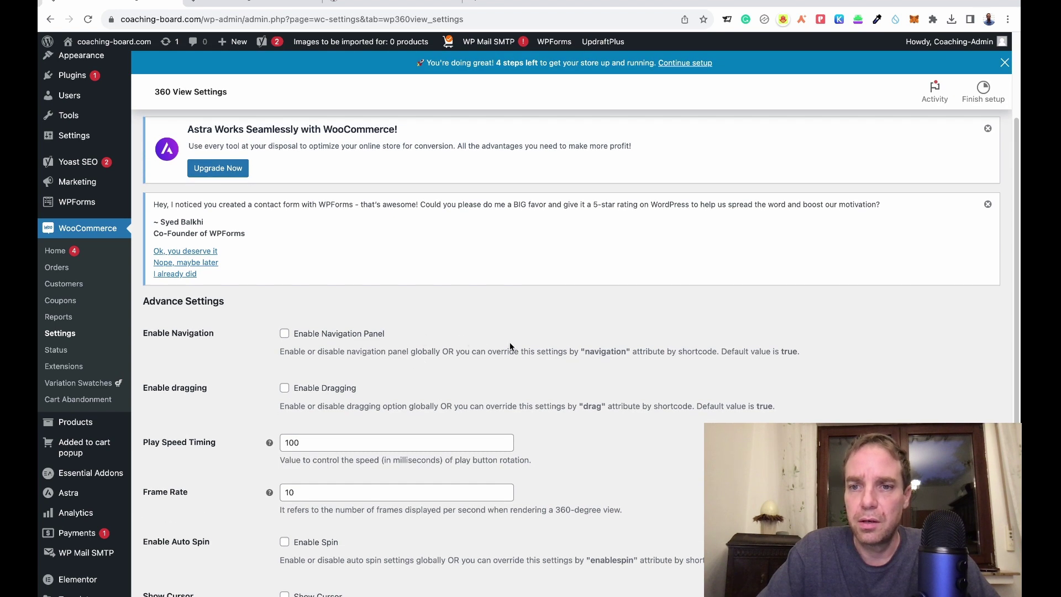
left_click(284, 334)
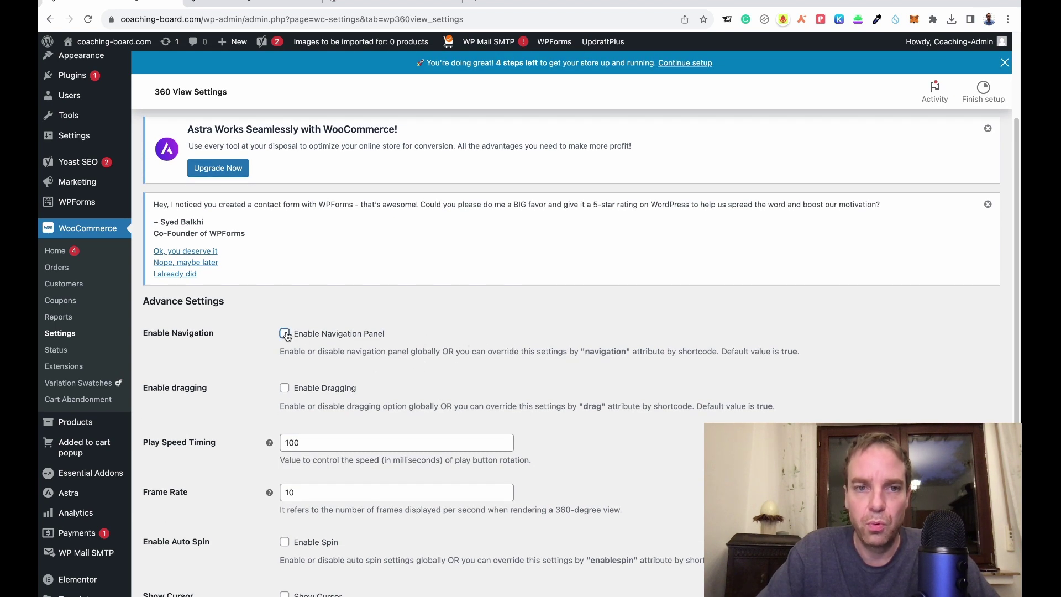
scroll(459, 336, "down", 5)
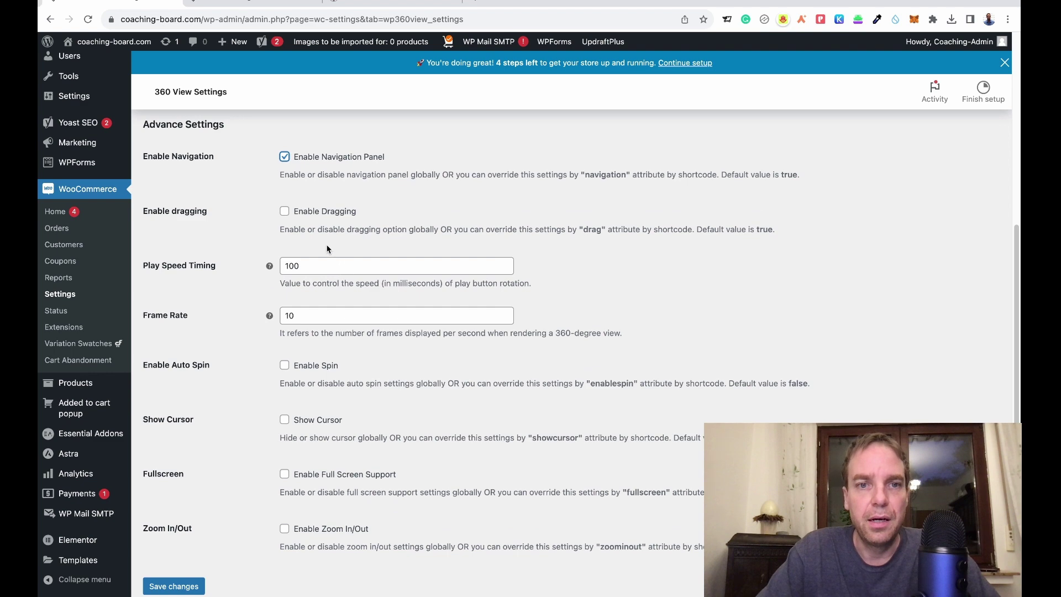
left_click(285, 214)
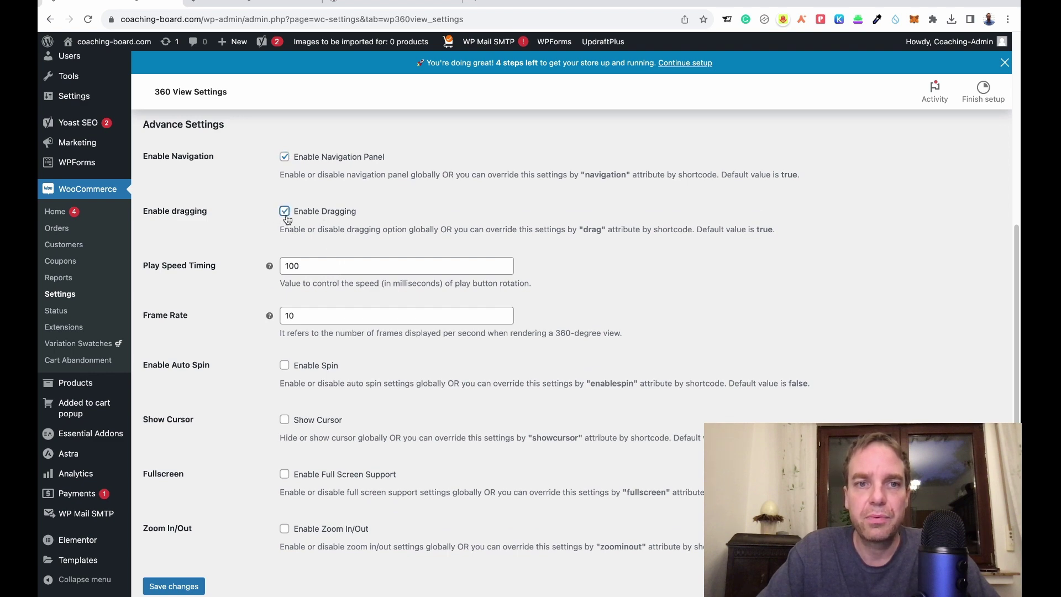
scroll(596, 298, "down", 1)
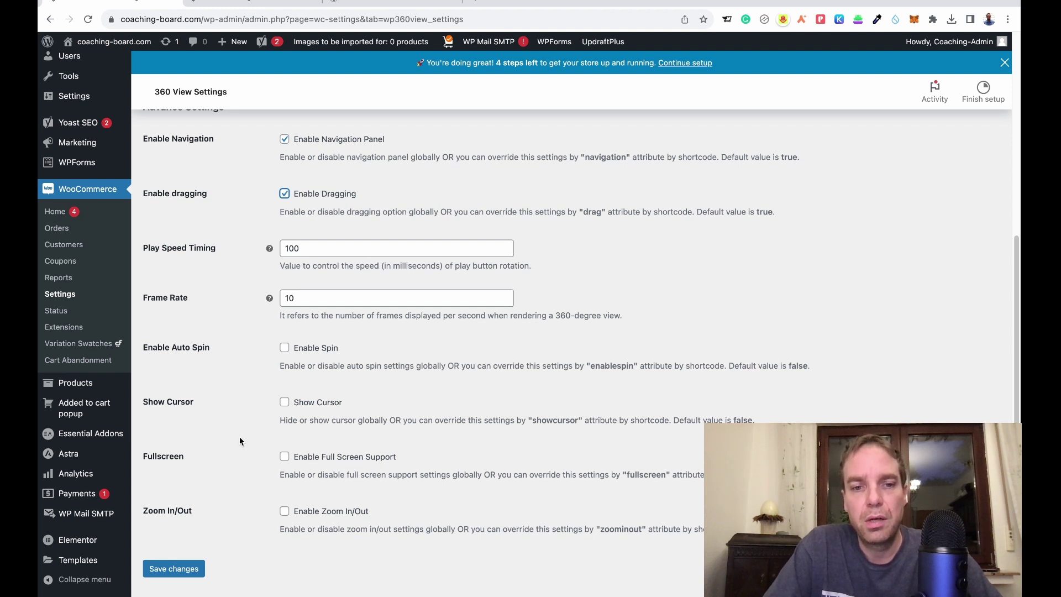
left_click(284, 457)
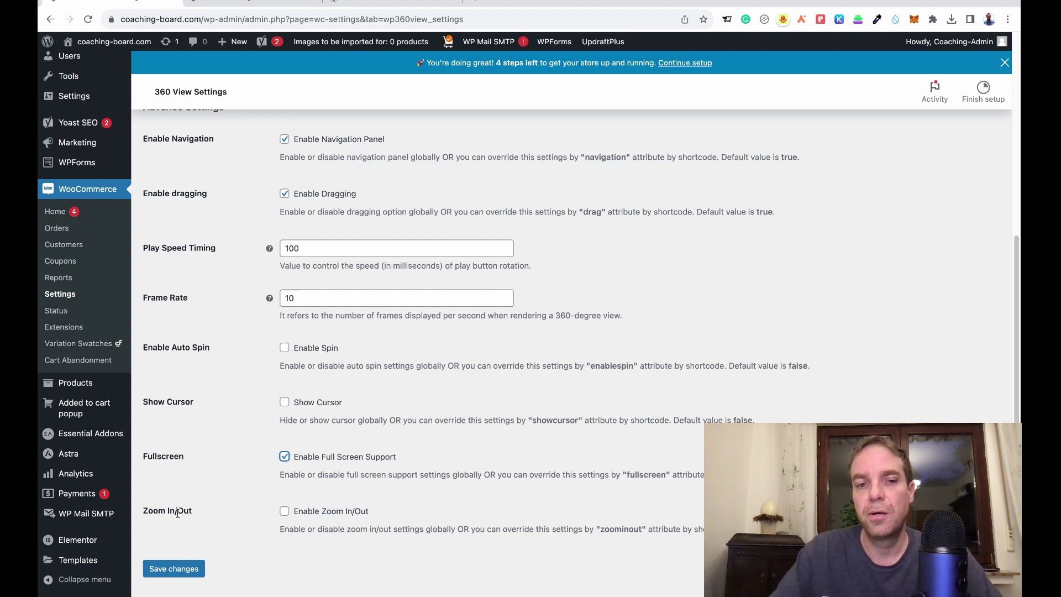
left_click(284, 512)
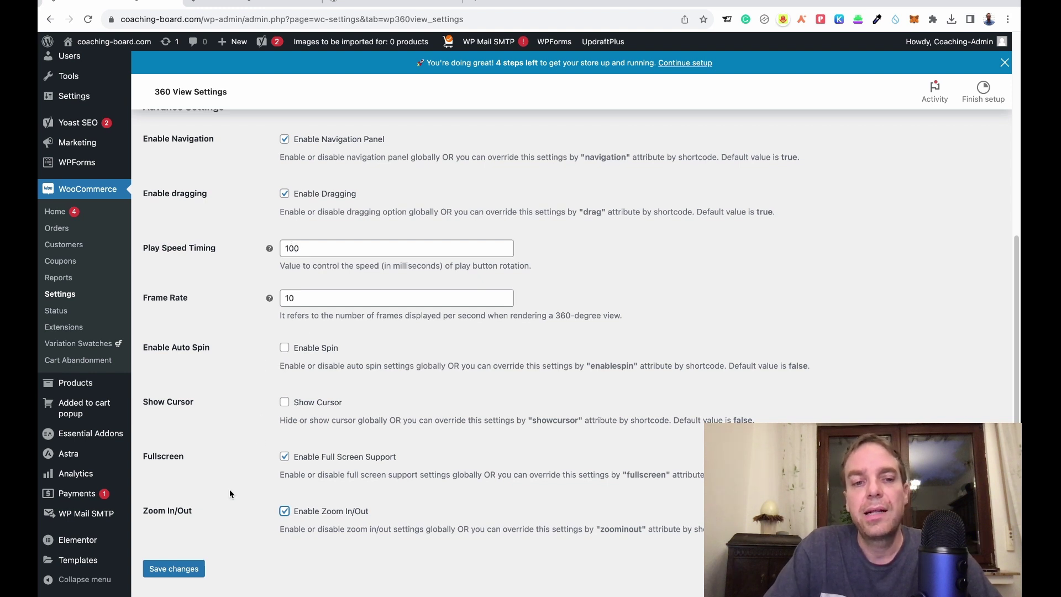
left_click(178, 569)
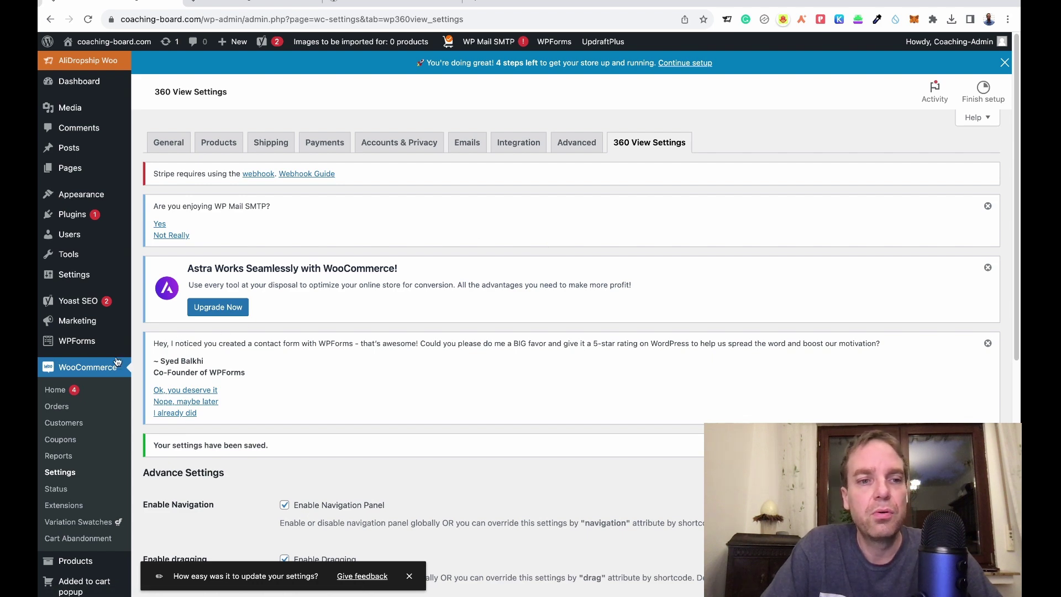
Step: Open the Add new product page in a new tab and switch to it
scroll(110, 387, "down", 2)
mouse_move(82, 469)
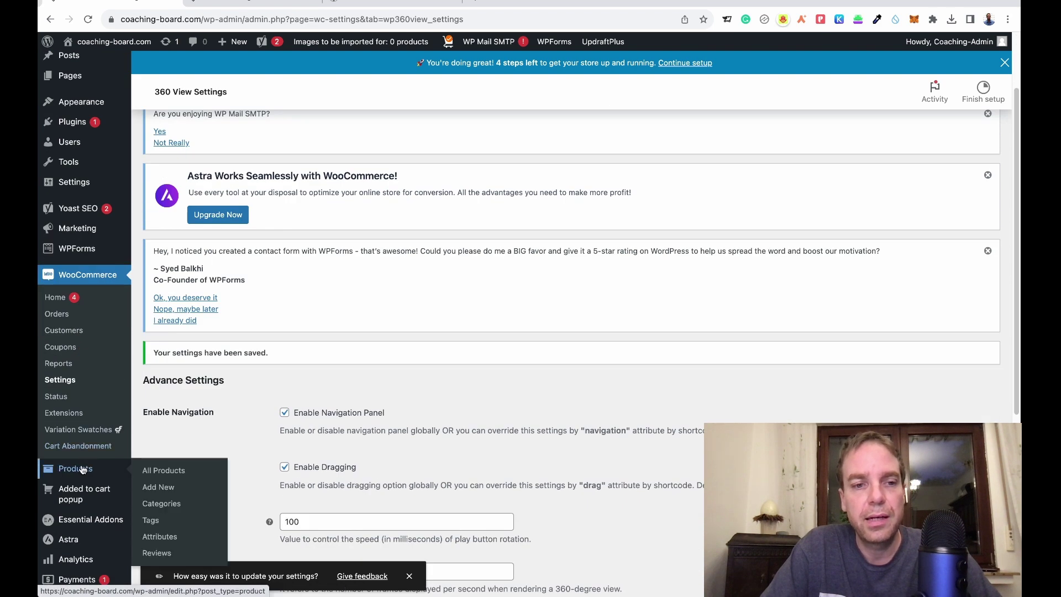
right_click(161, 491)
left_click(188, 494)
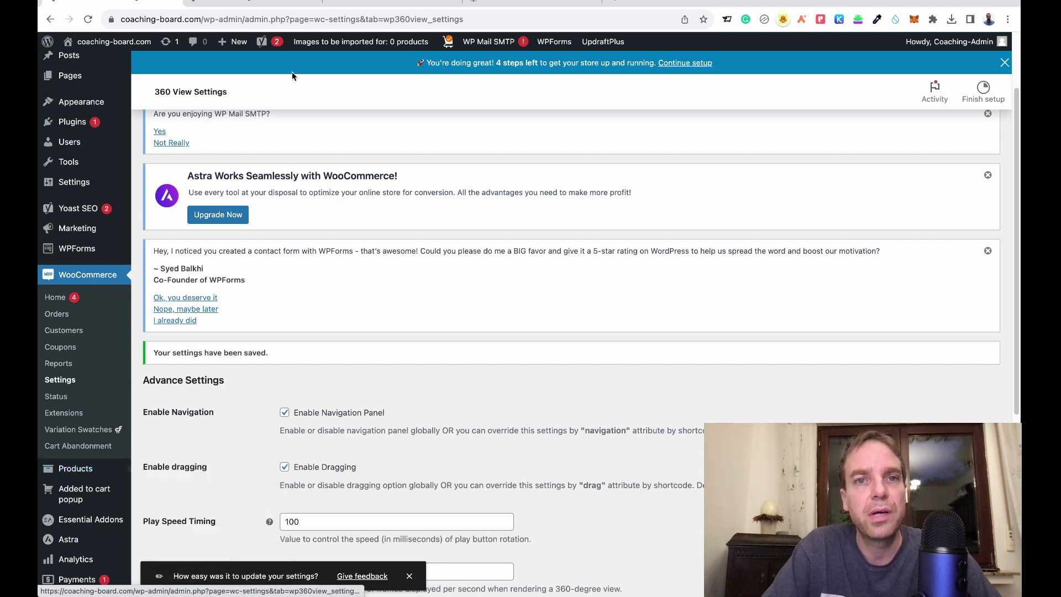
left_click(398, 3)
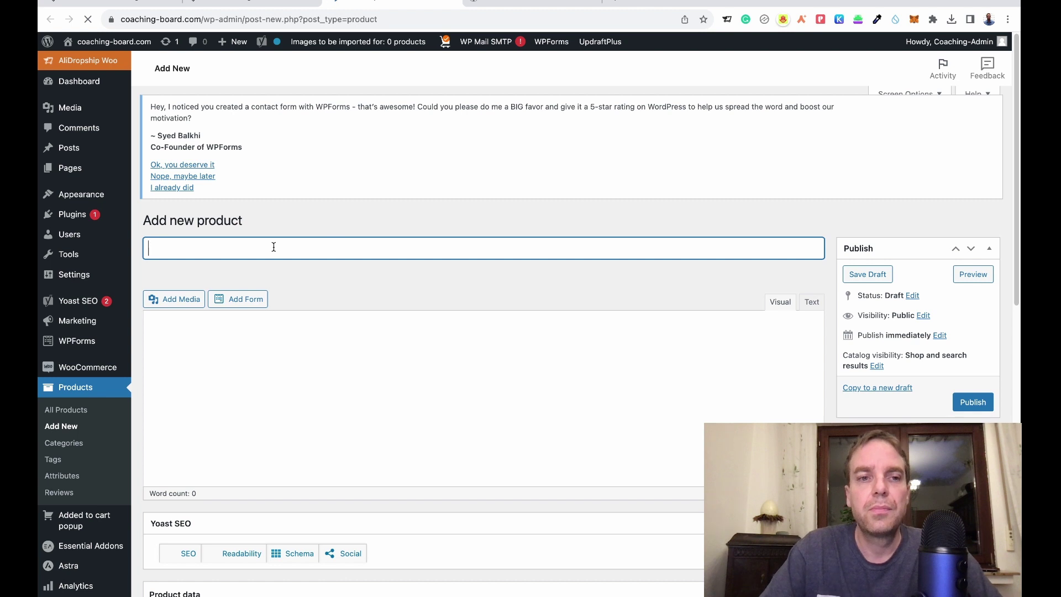
Step: Title the product 'Test Product 360' with description 'This is a test product with 360 view.'
type("T")
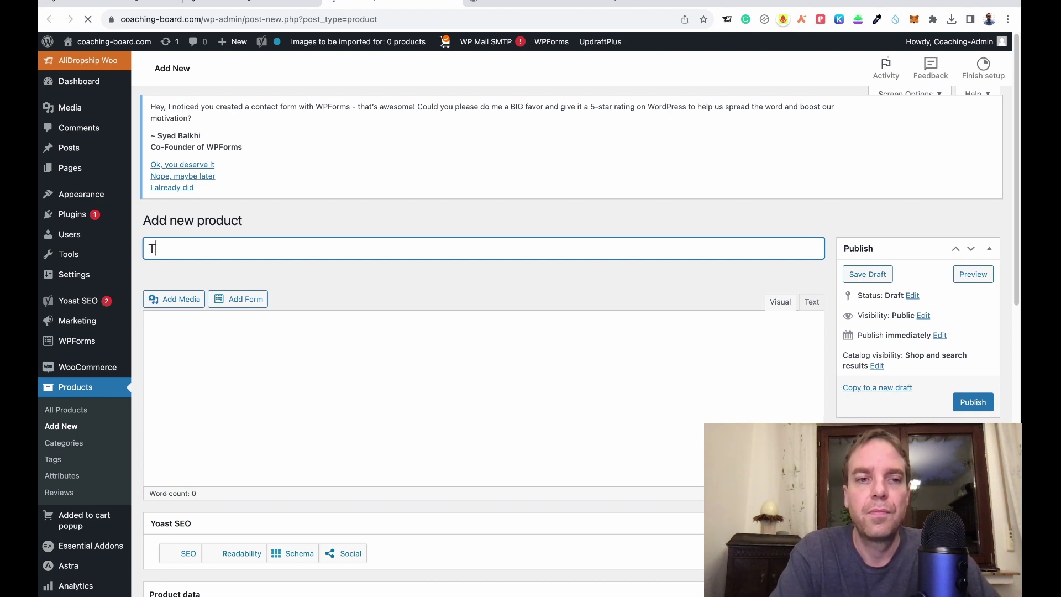
type("est Pro")
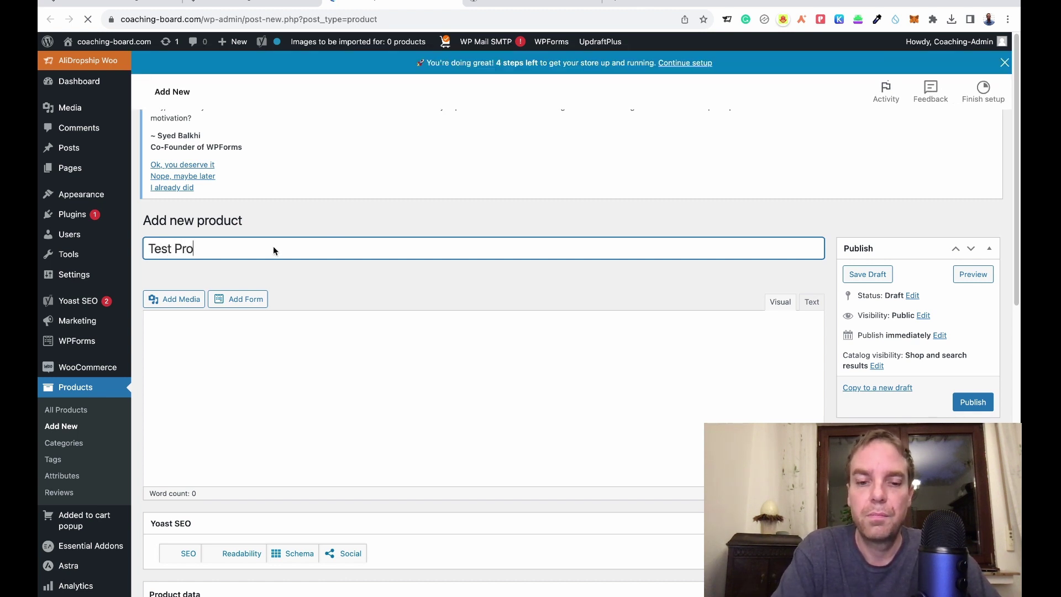
type("duct")
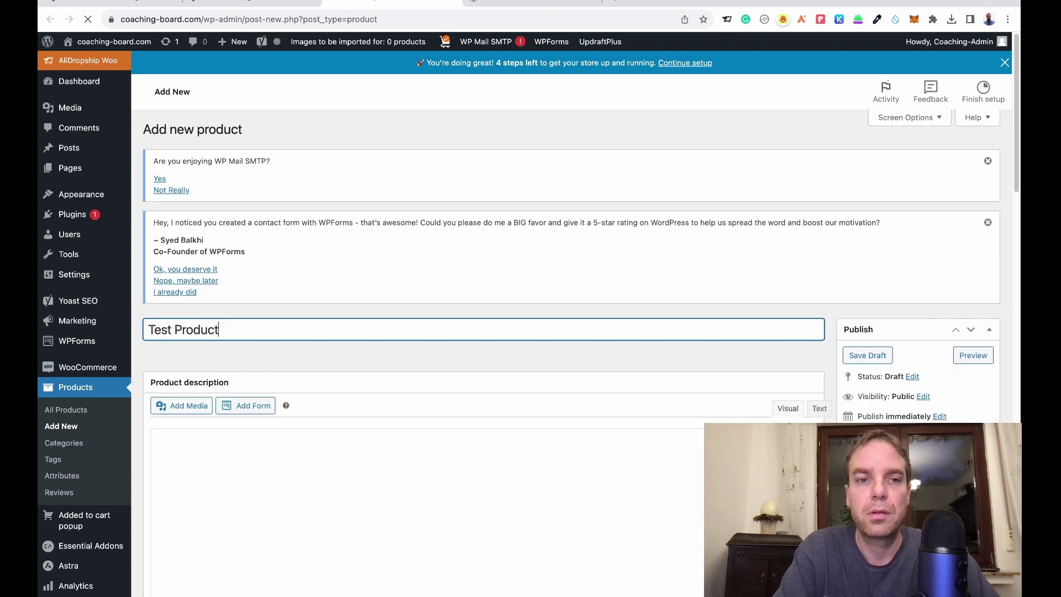
type(" 360")
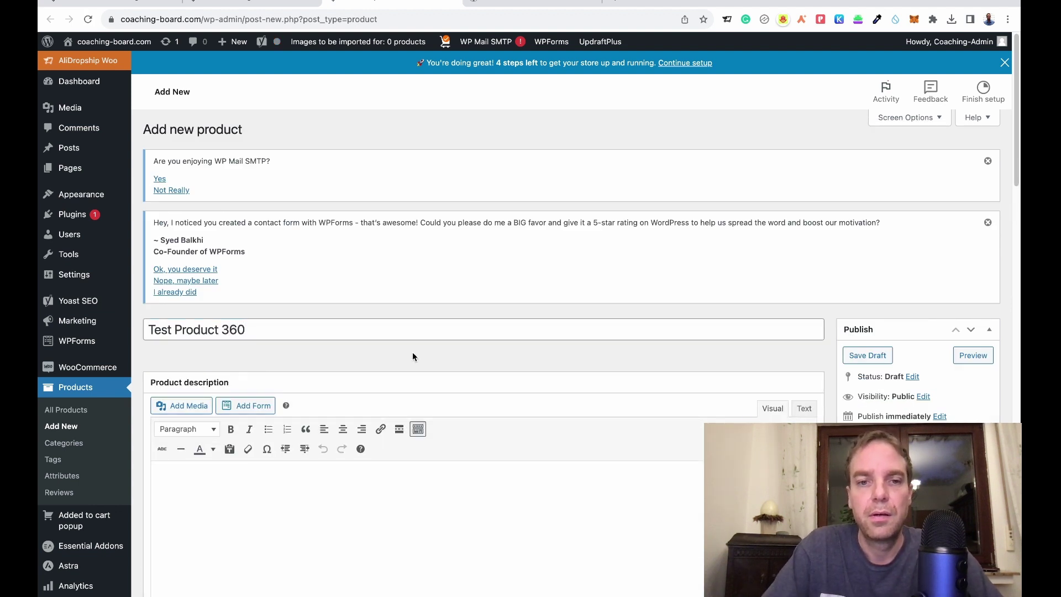
scroll(414, 354, "down", 8)
scroll(392, 298, "up", 6)
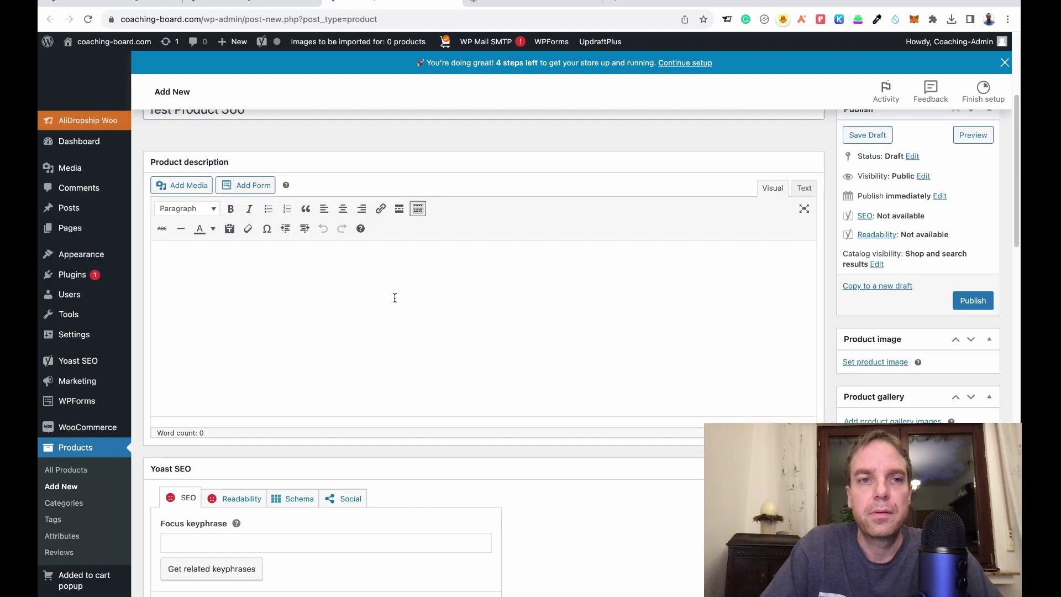
left_click(341, 396)
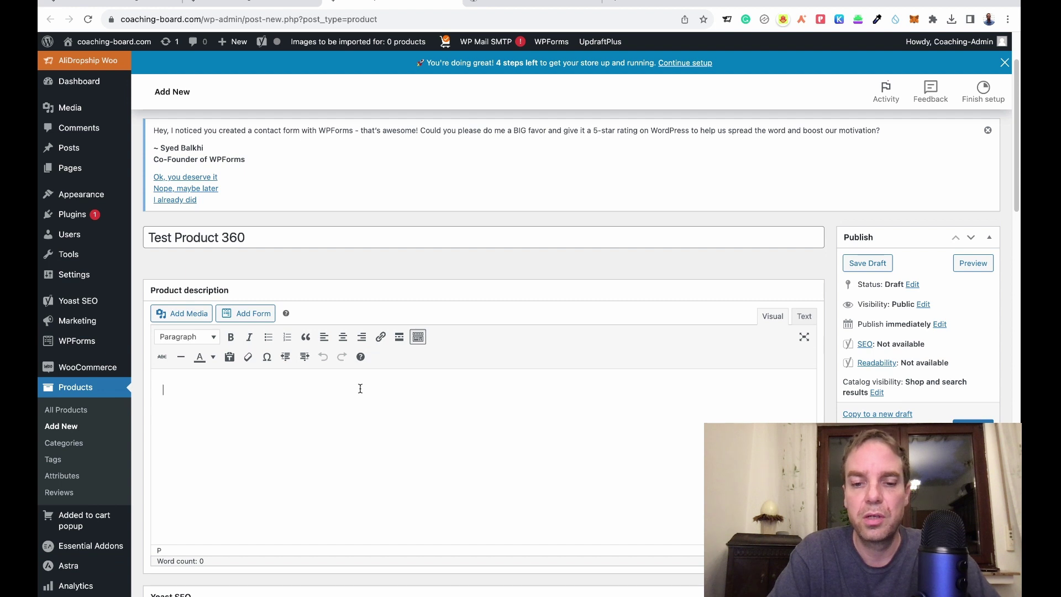
type("This is a")
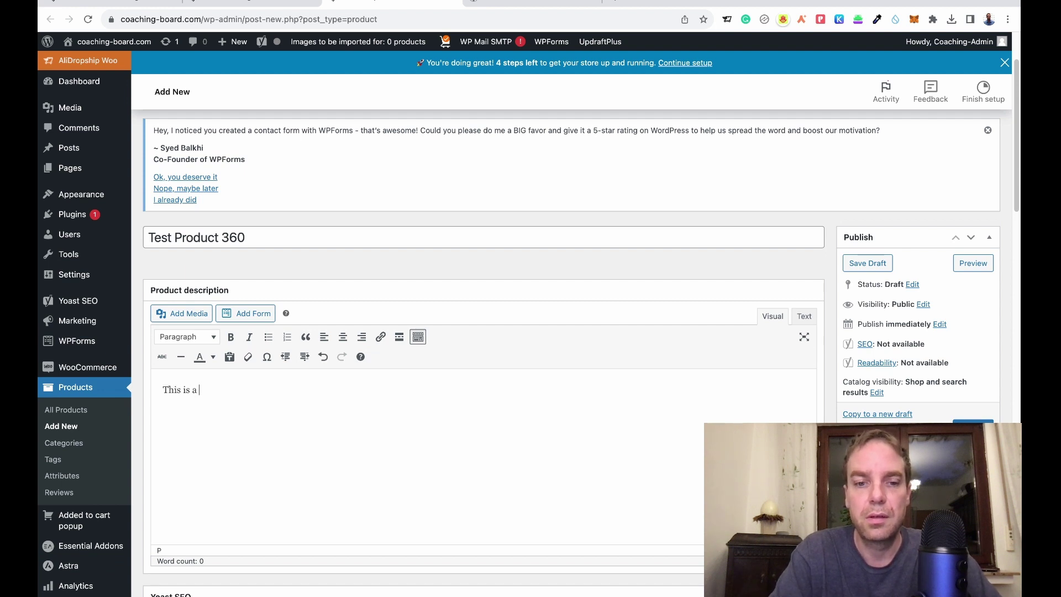
type(" test p")
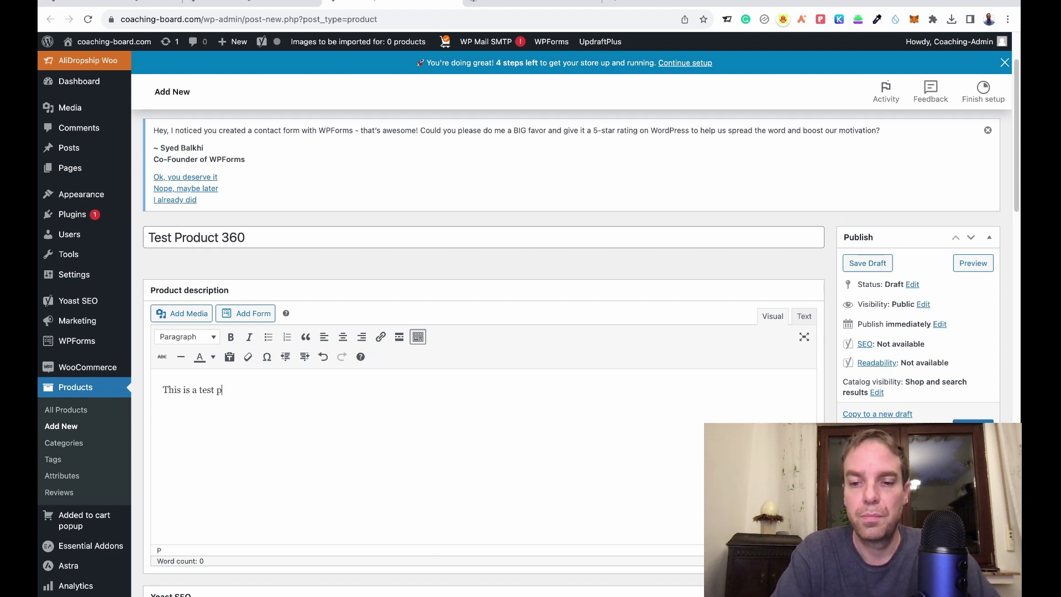
type("roduct wi")
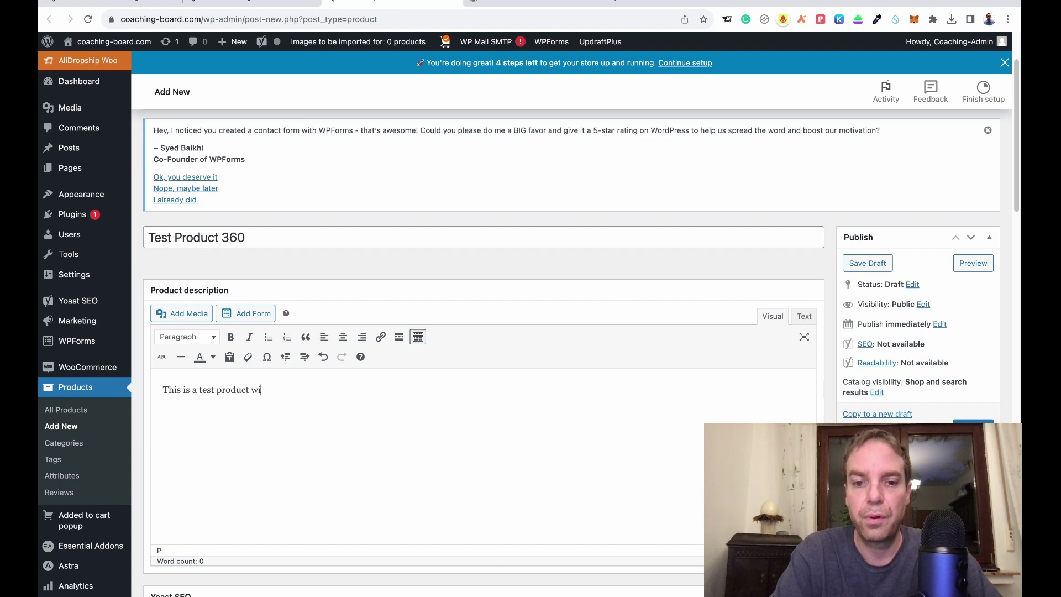
type("th 36")
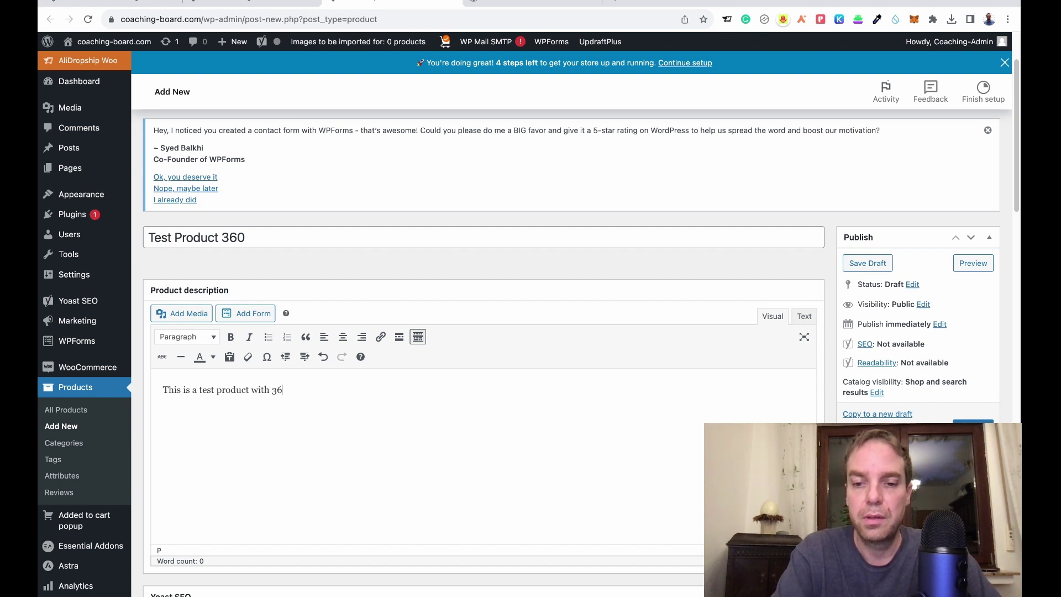
type("0 view.")
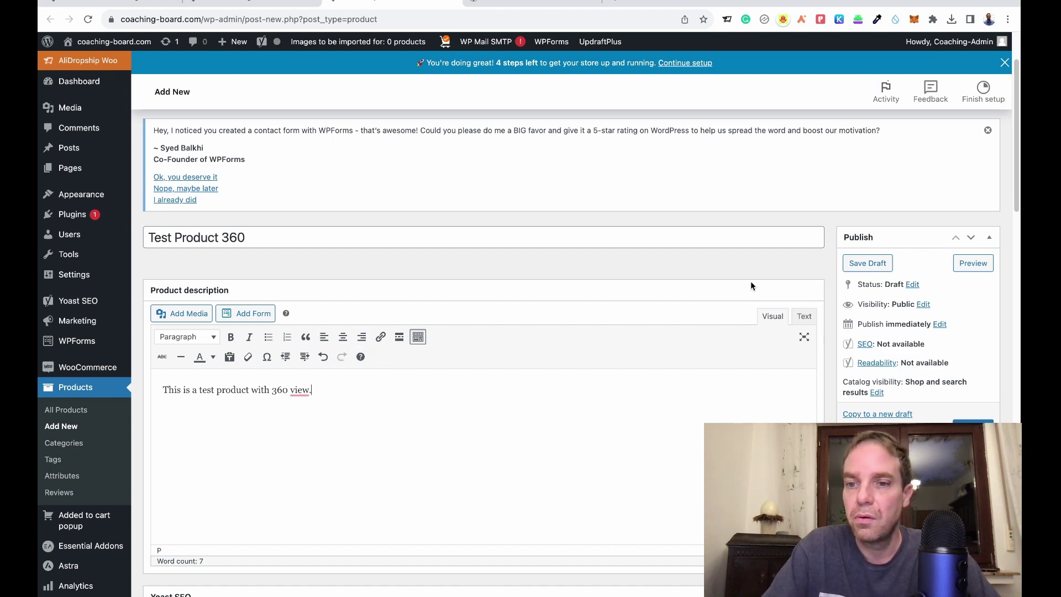
scroll(779, 279, "down", 2)
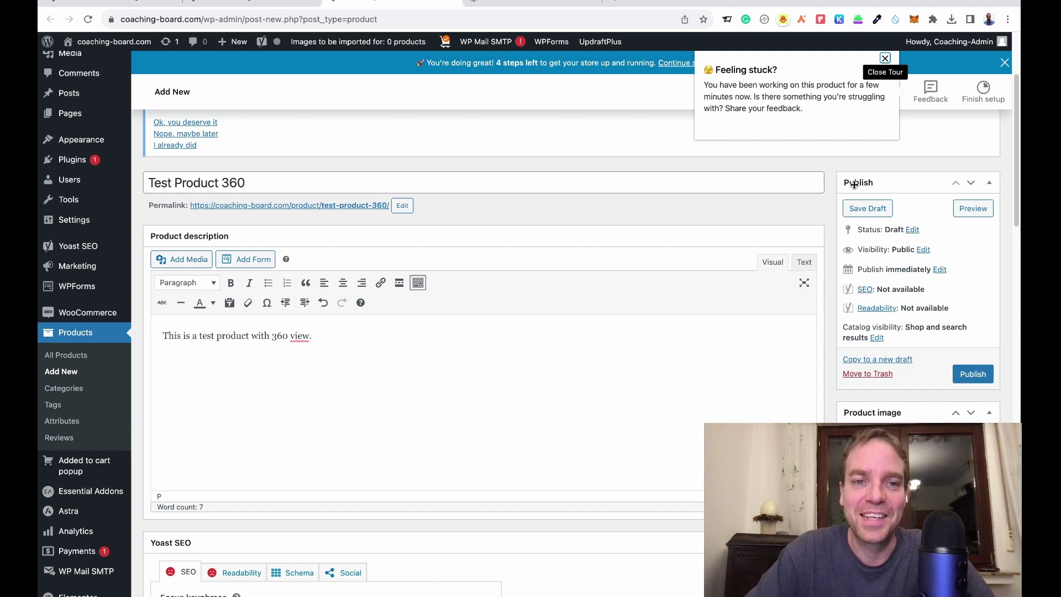
Step: Close the 'Feeling stuck?' popup over the product editor
left_click(885, 58)
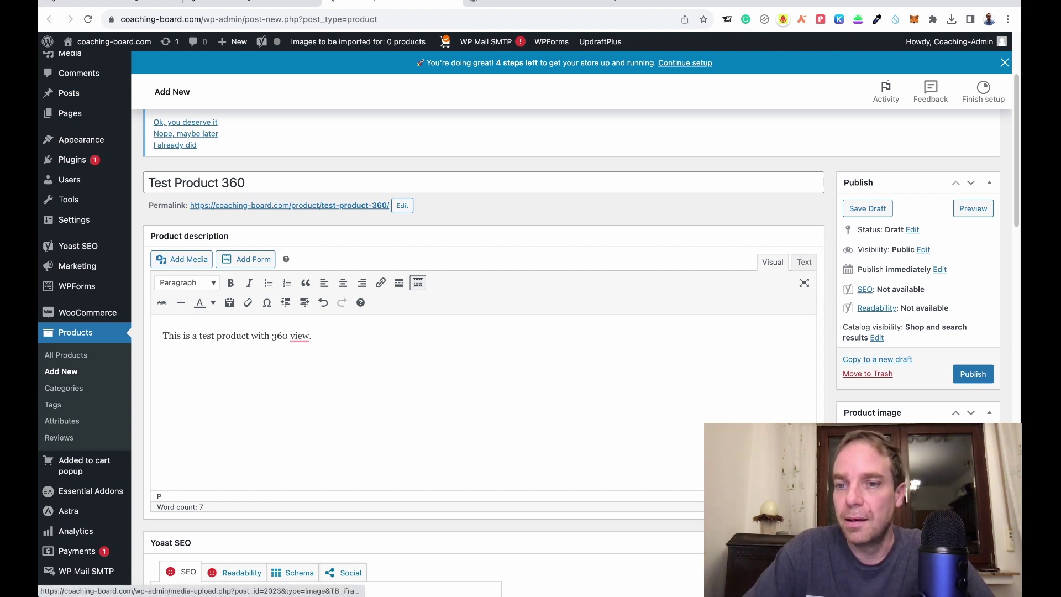
Step: Upload cam 1.jpg and set it as the product image
left_click(874, 437)
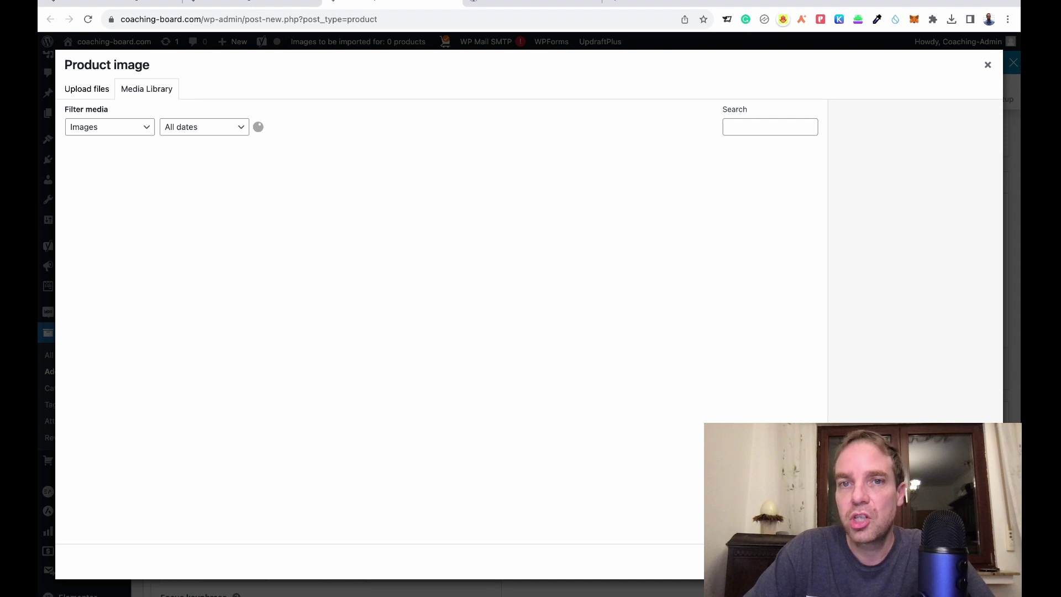
left_click(89, 90)
left_click(519, 300)
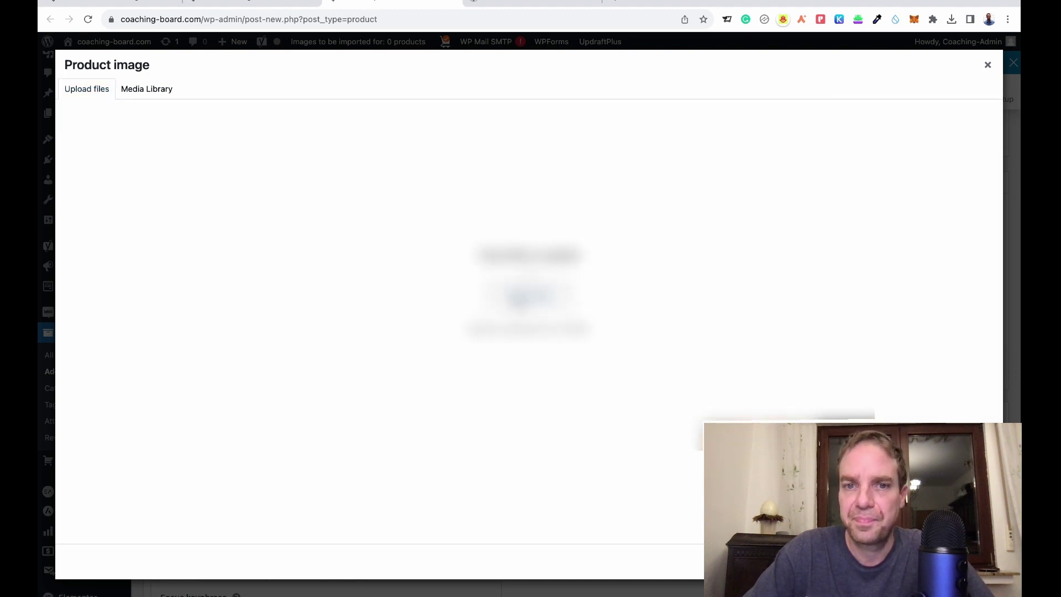
left_click(369, 151)
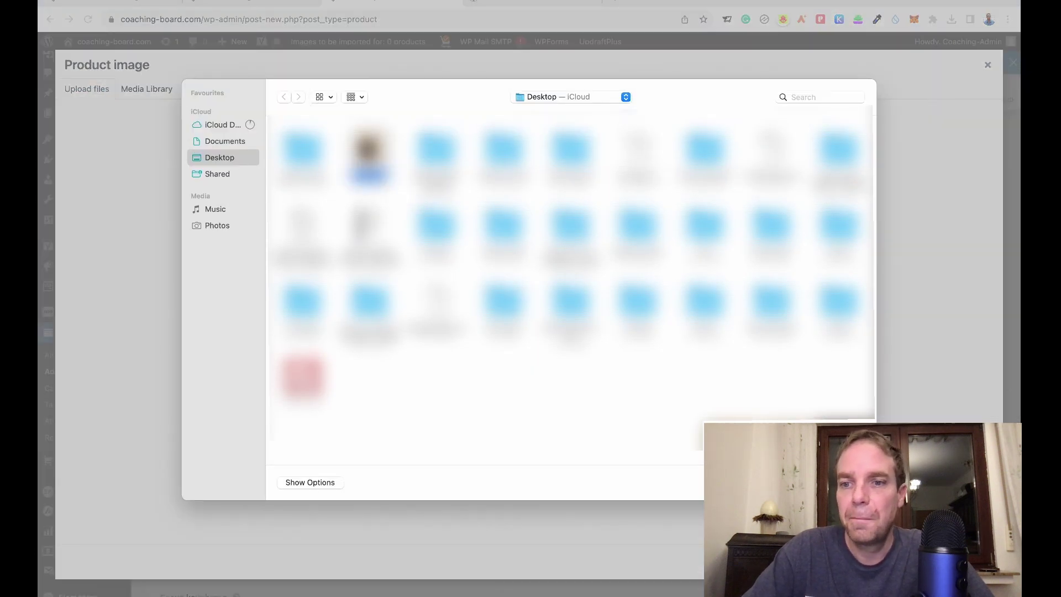
key("Return")
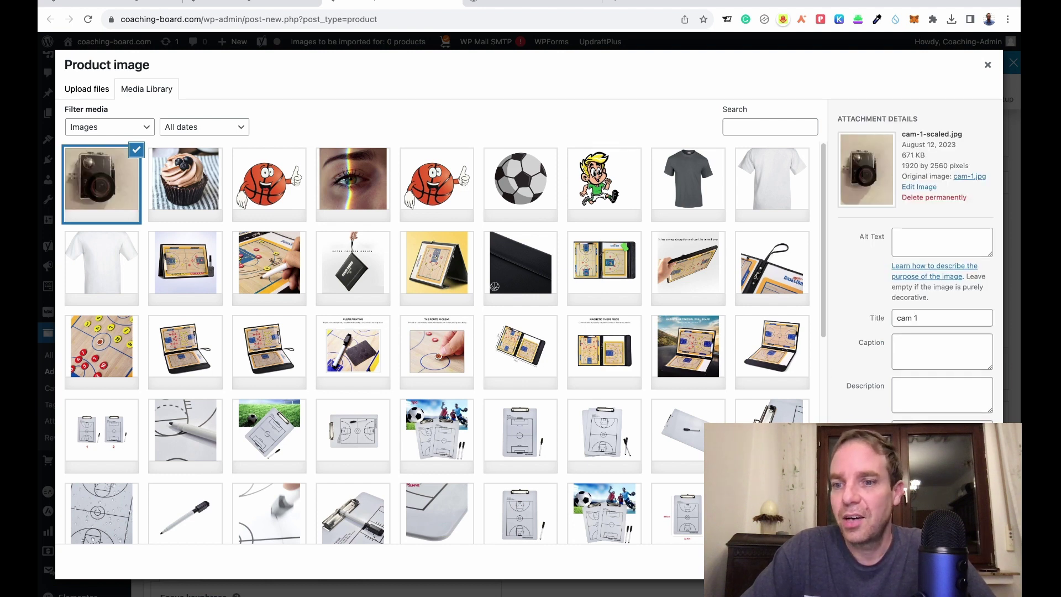
left_click(952, 561)
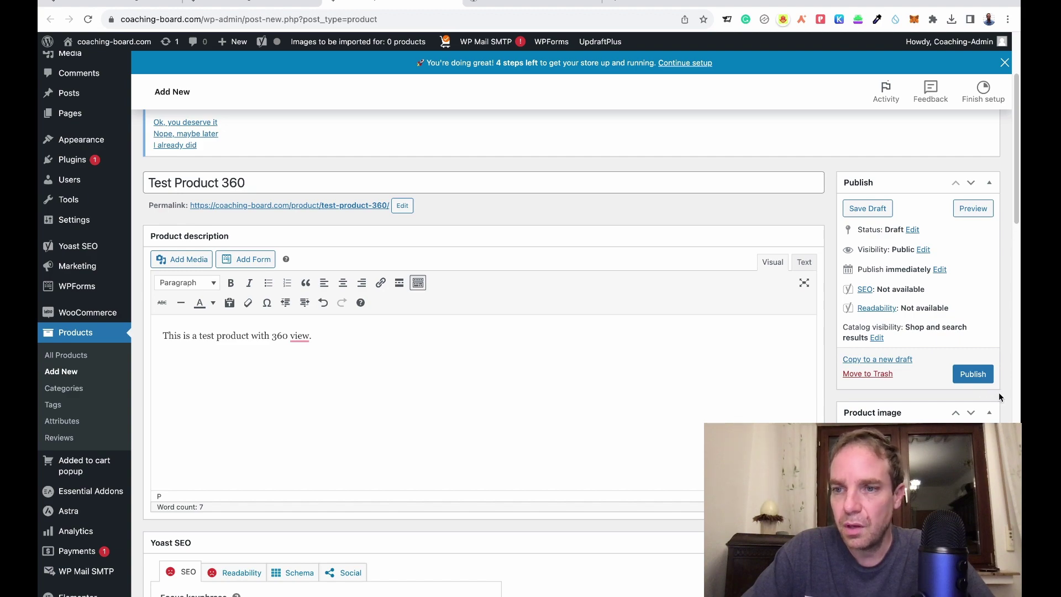
Step: Open the Add 360 Product images window from the 360 Product image box
scroll(999, 393, "down", 3)
scroll(999, 394, "down", 5)
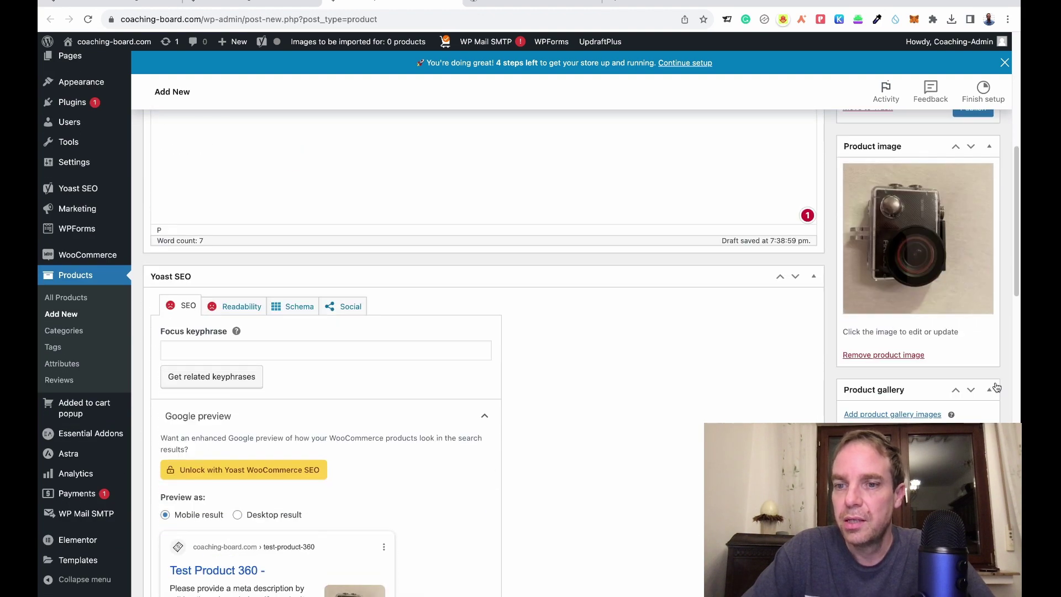
scroll(997, 386, "down", 7)
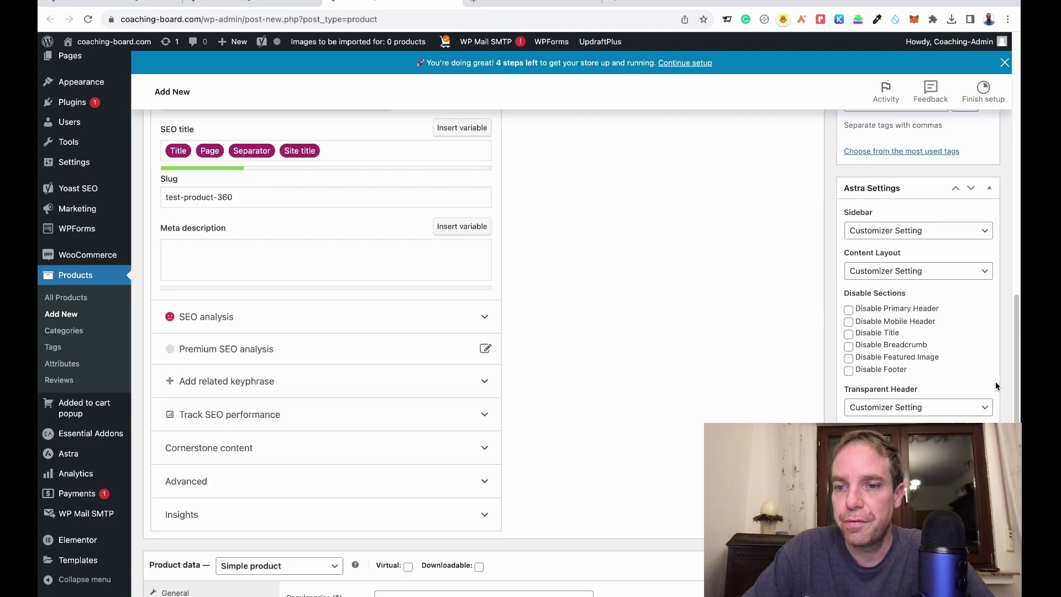
scroll(997, 386, "down", 1)
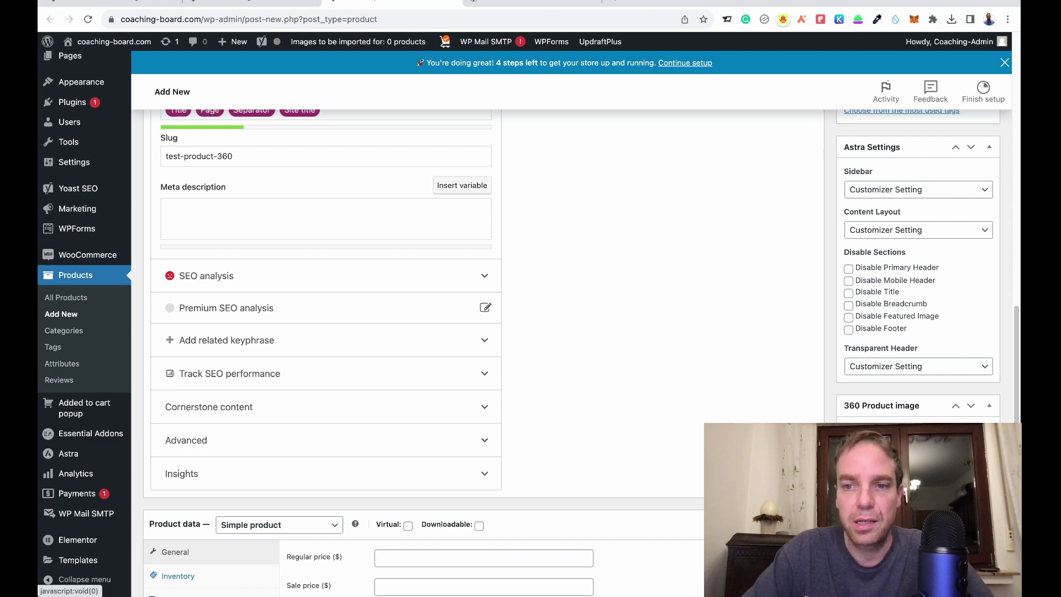
left_click(859, 422)
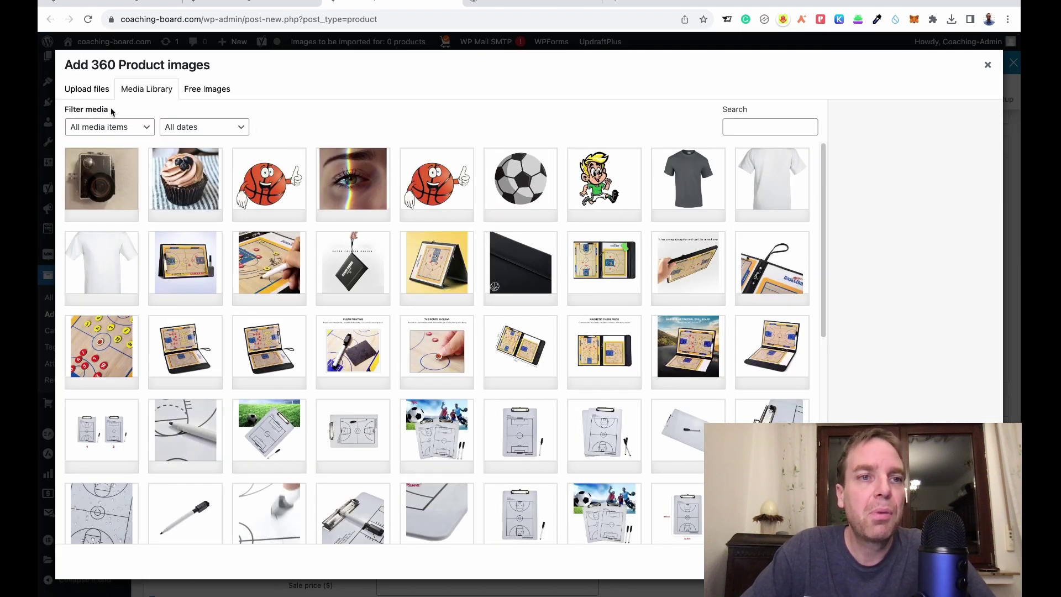
Step: Upload all 14 rotation photos from 'untitled folder' and insert them as the 360 images
left_click(86, 95)
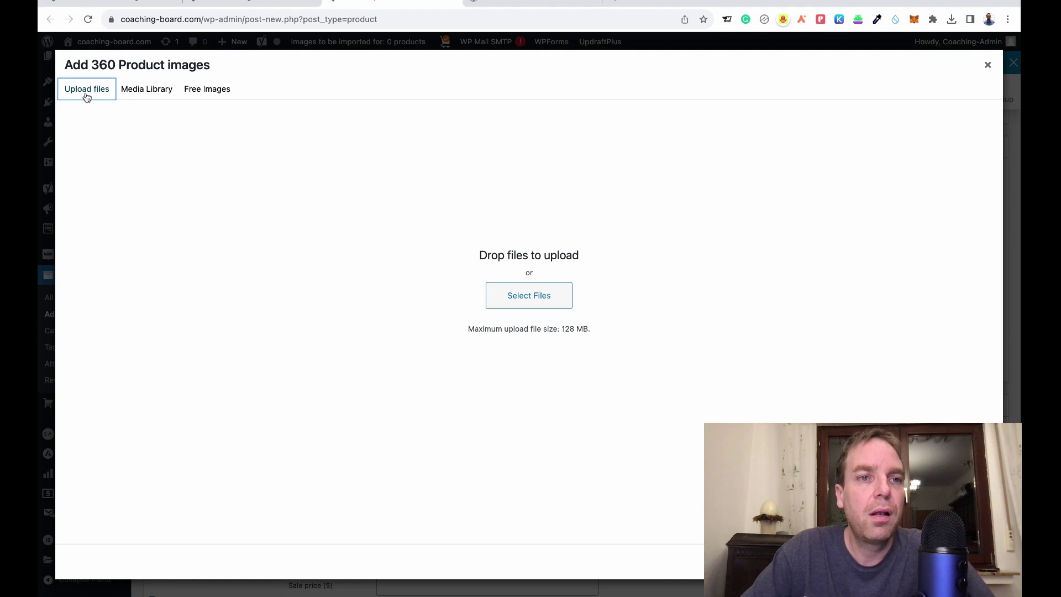
left_click(502, 300)
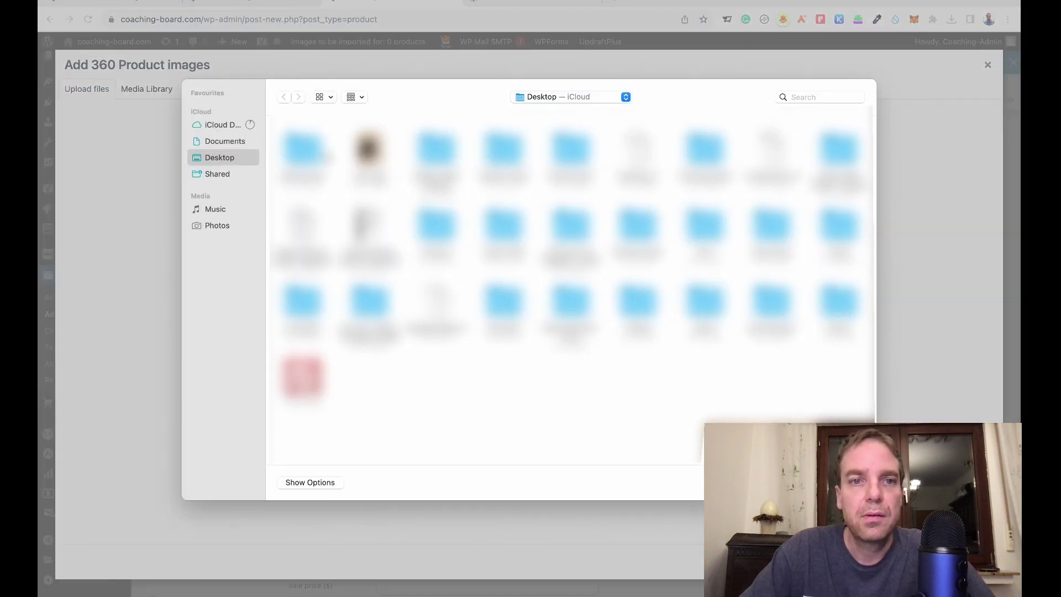
double_click(302, 148)
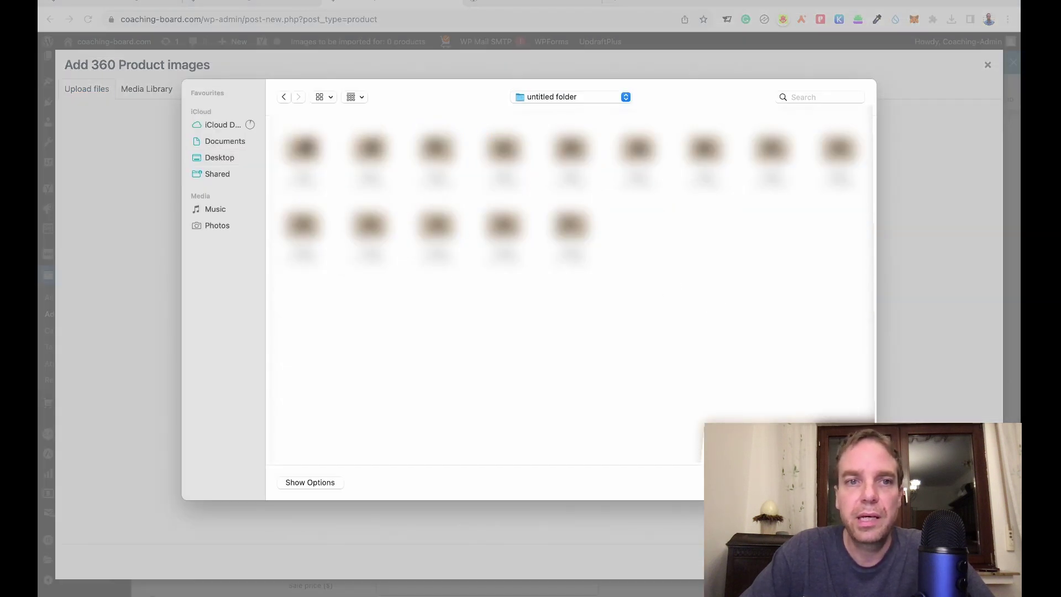
left_click_drag(278, 121, 846, 304)
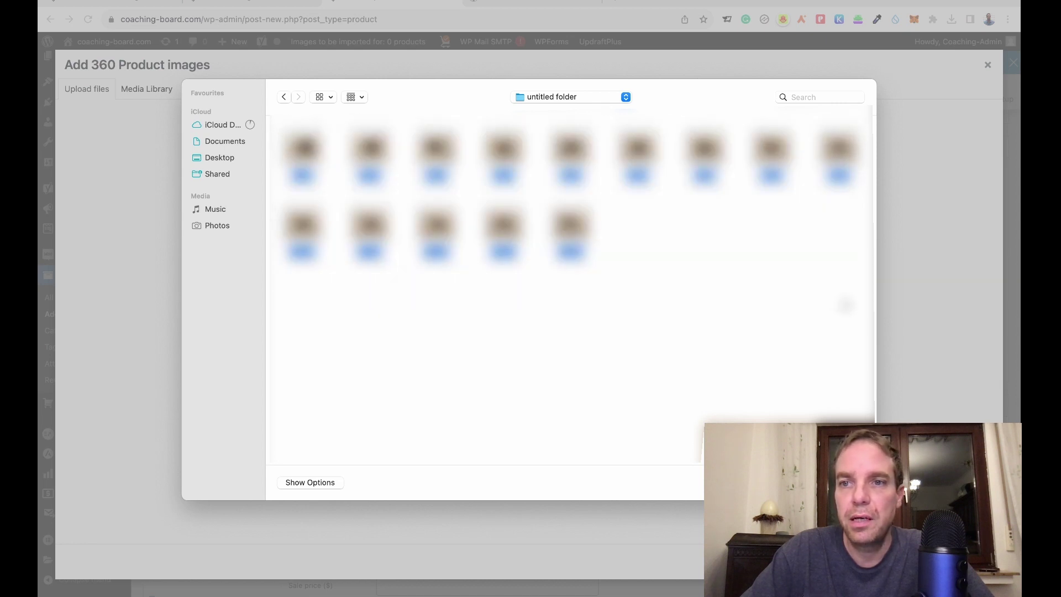
left_click(846, 482)
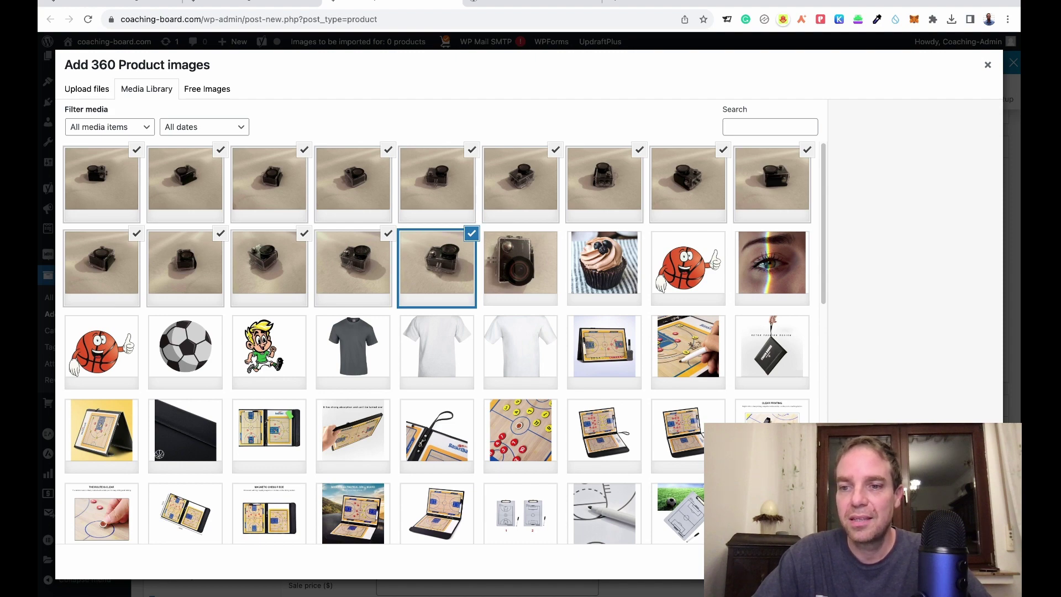
left_click(956, 561)
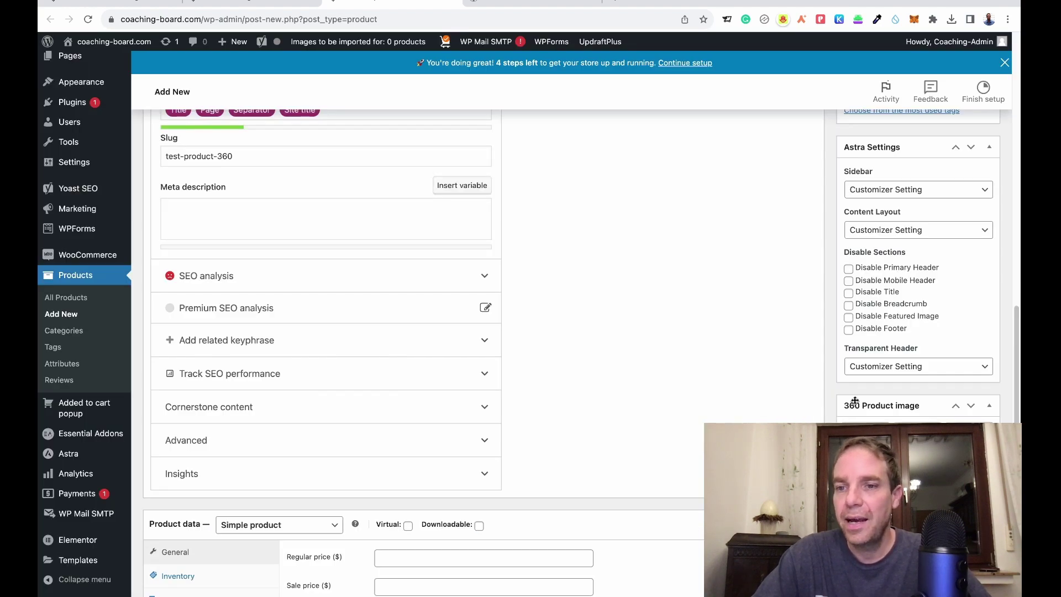
Step: Publish Test Product 360 and open its live product page on the Coaching Board store
scroll(835, 390, "down", 8)
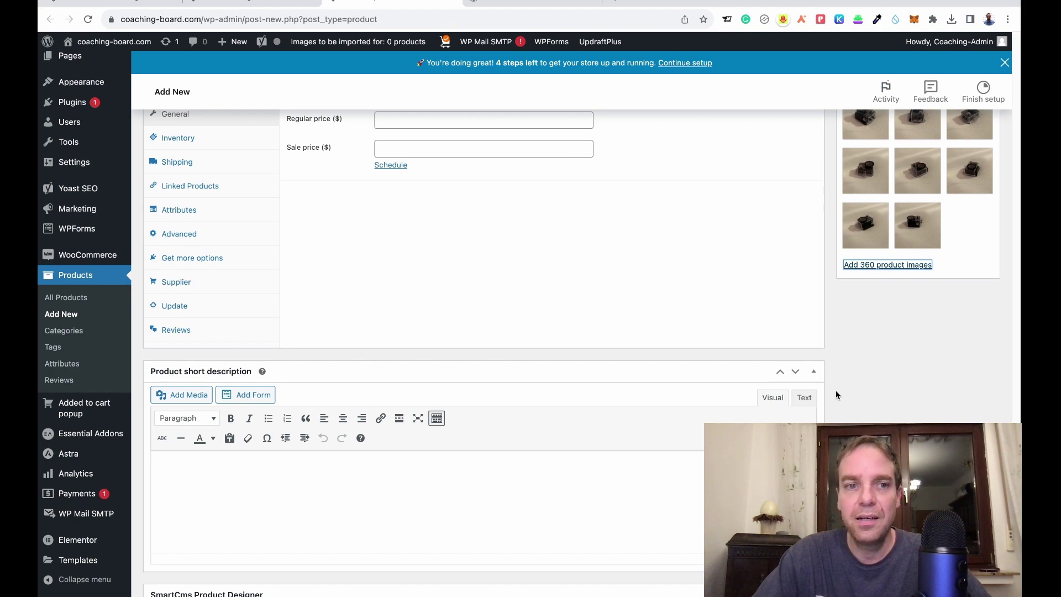
scroll(835, 390, "up", 15)
scroll(837, 390, "up", 10)
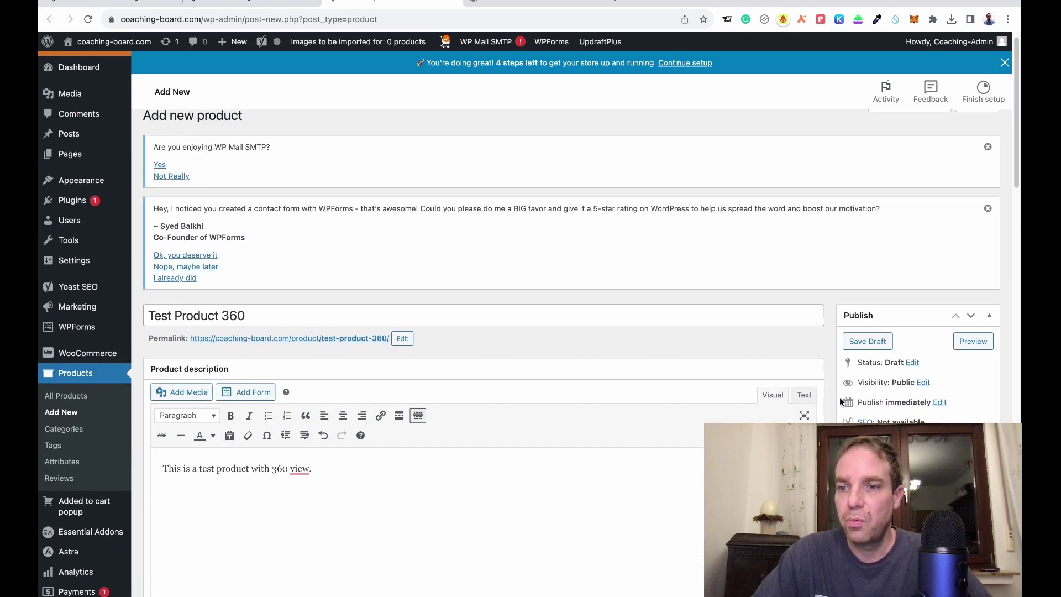
left_click(868, 329)
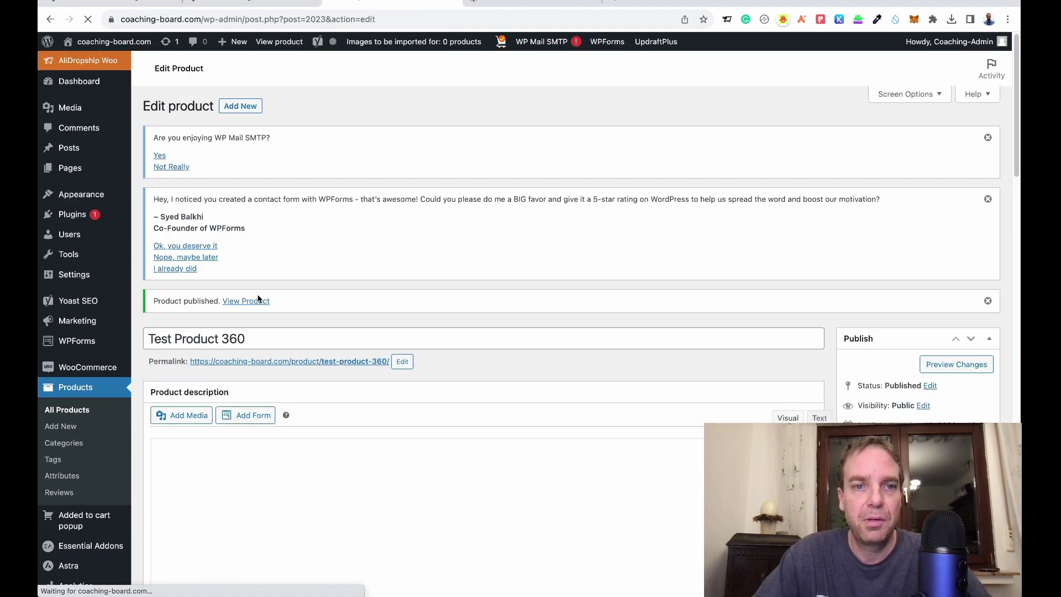
left_click(256, 302)
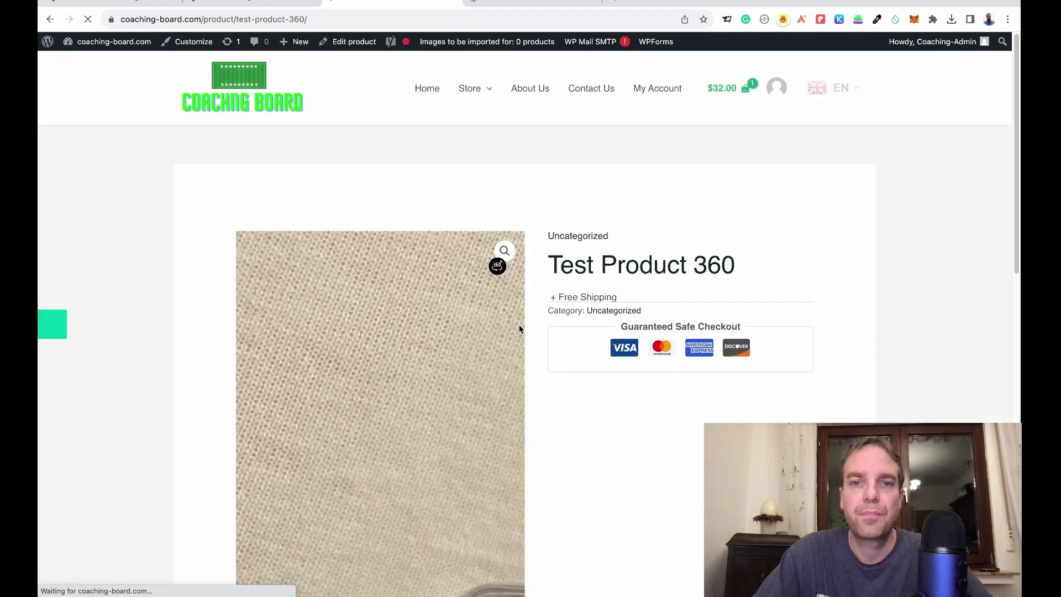
scroll(550, 287, "down", 2)
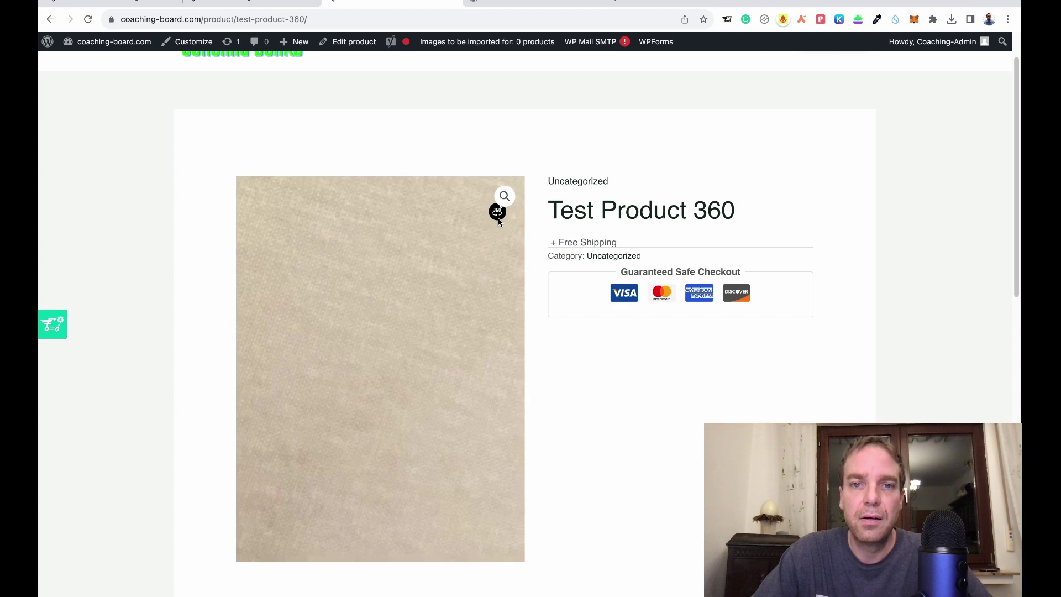
scroll(599, 264, "down", 8)
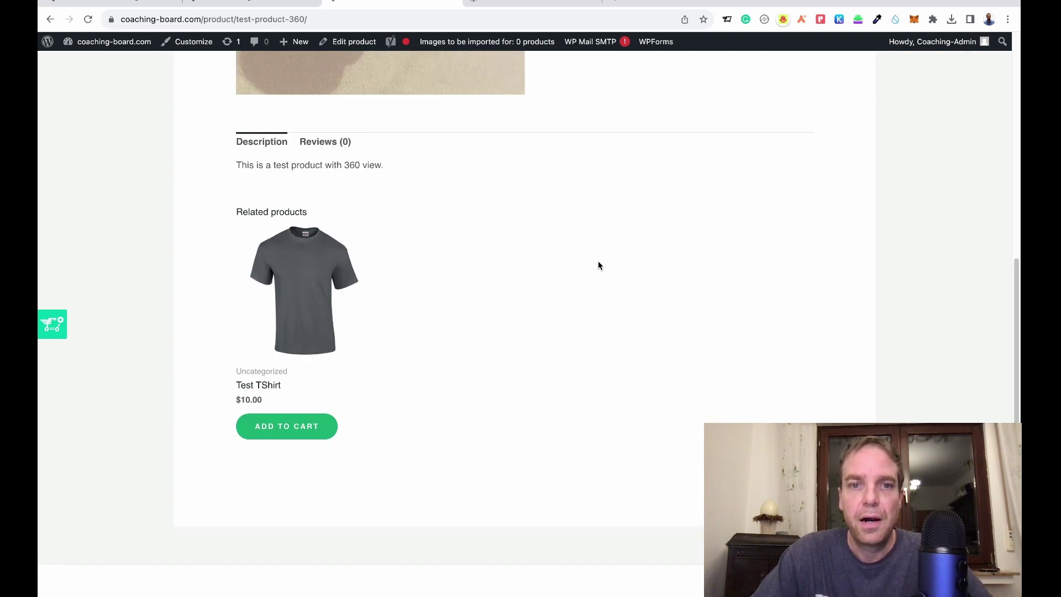
scroll(599, 264, "up", 6)
scroll(599, 266, "up", 5)
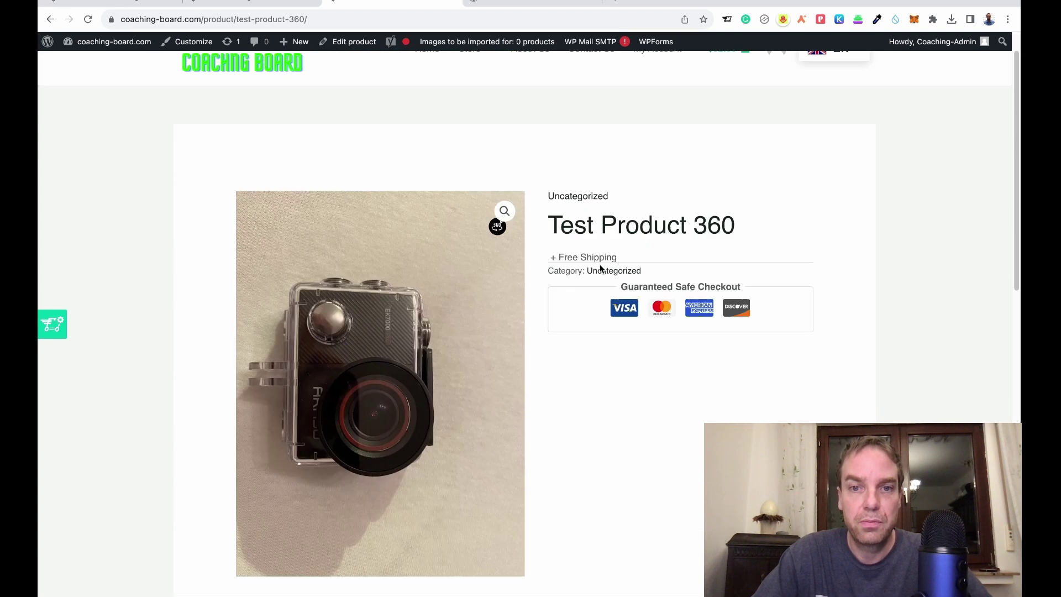
left_click(503, 270)
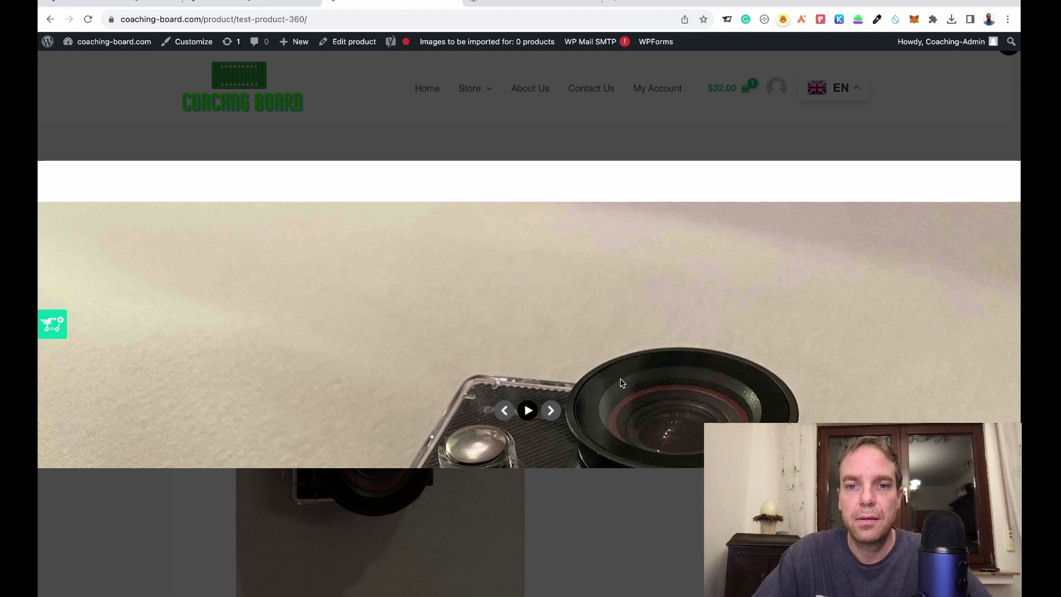
left_click_drag(563, 412, 586, 444)
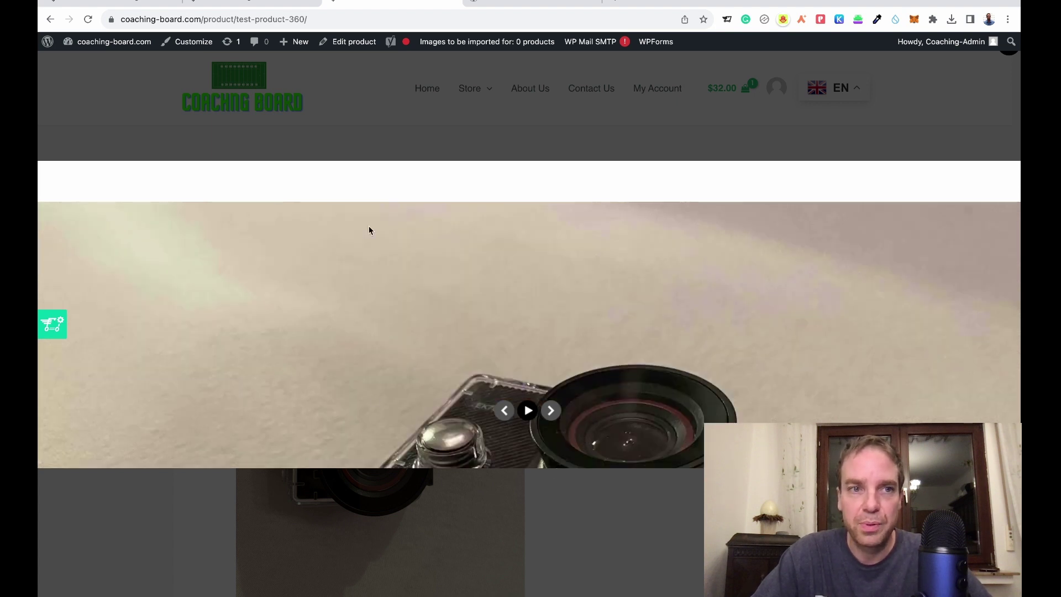
left_click_drag(668, 421, 98, 240)
left_click(611, 134)
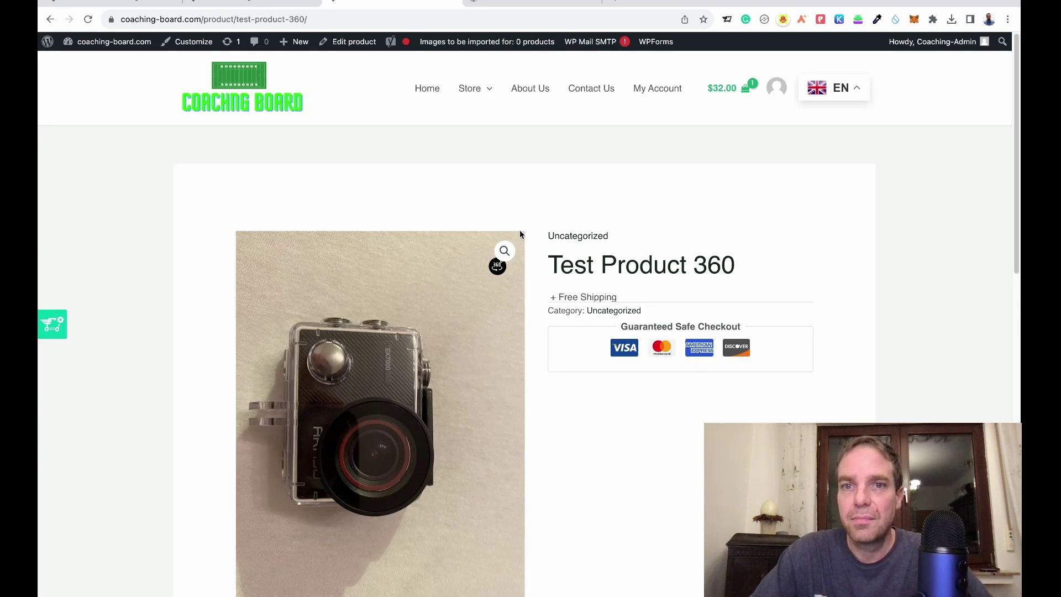
Step: Turn off full screen support in 360 View Settings, save, and return to the Test Product 360 page
left_click(108, 4)
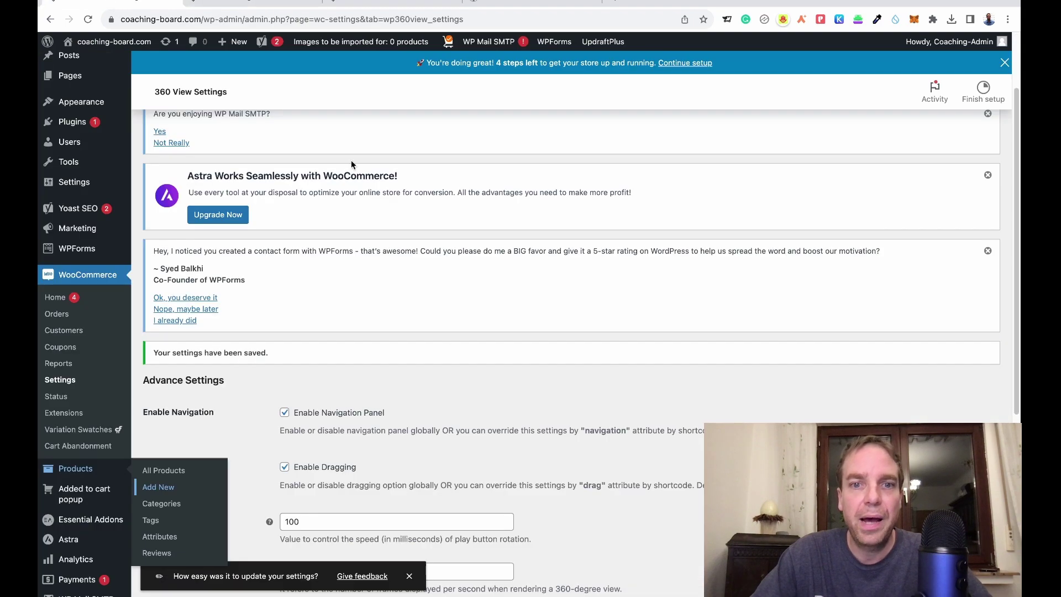
scroll(497, 362, "down", 3)
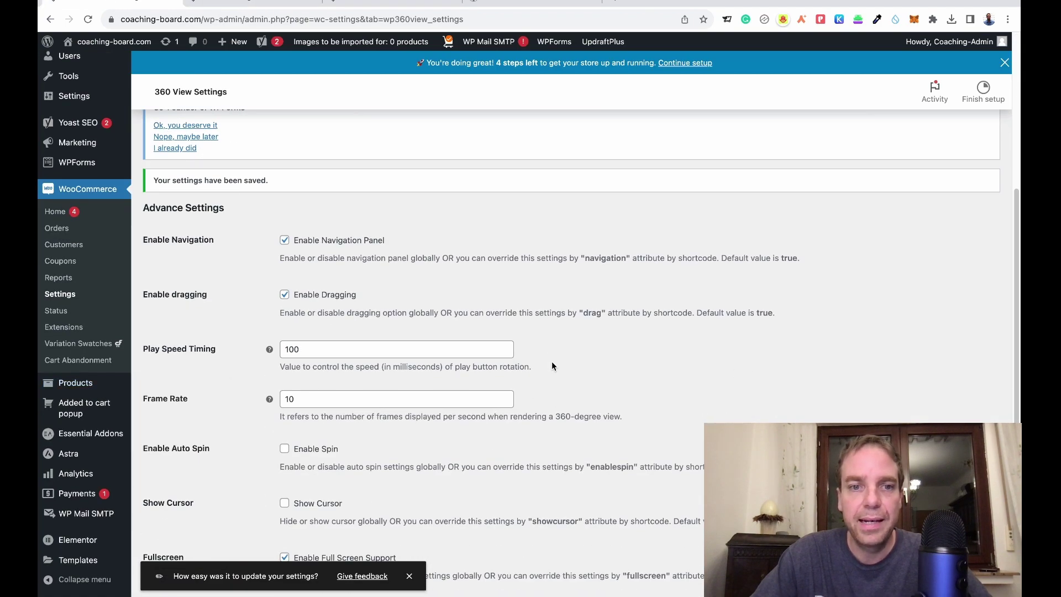
scroll(552, 366, "down", 3)
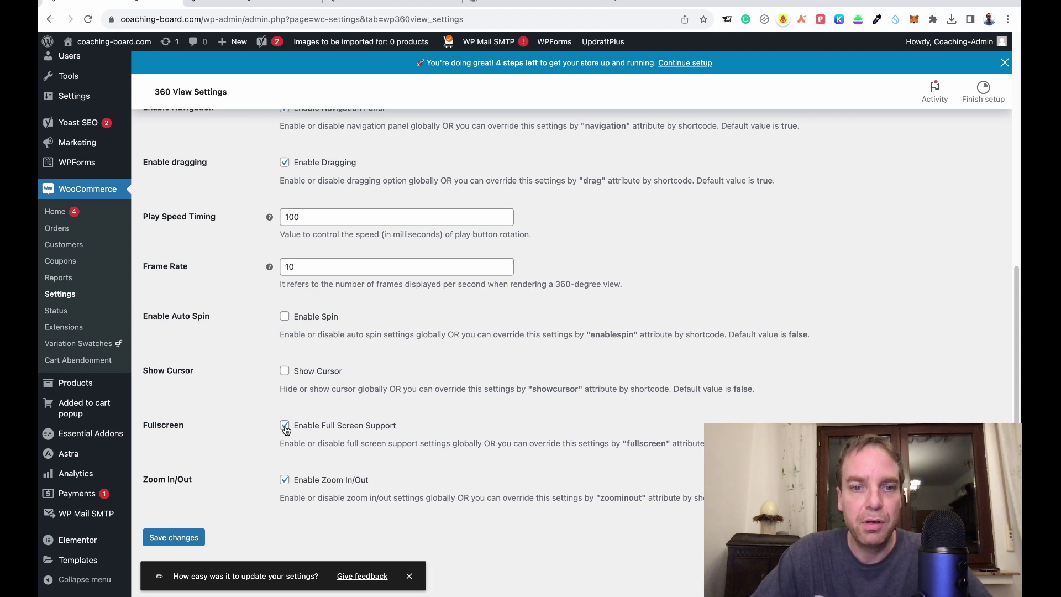
left_click(179, 542)
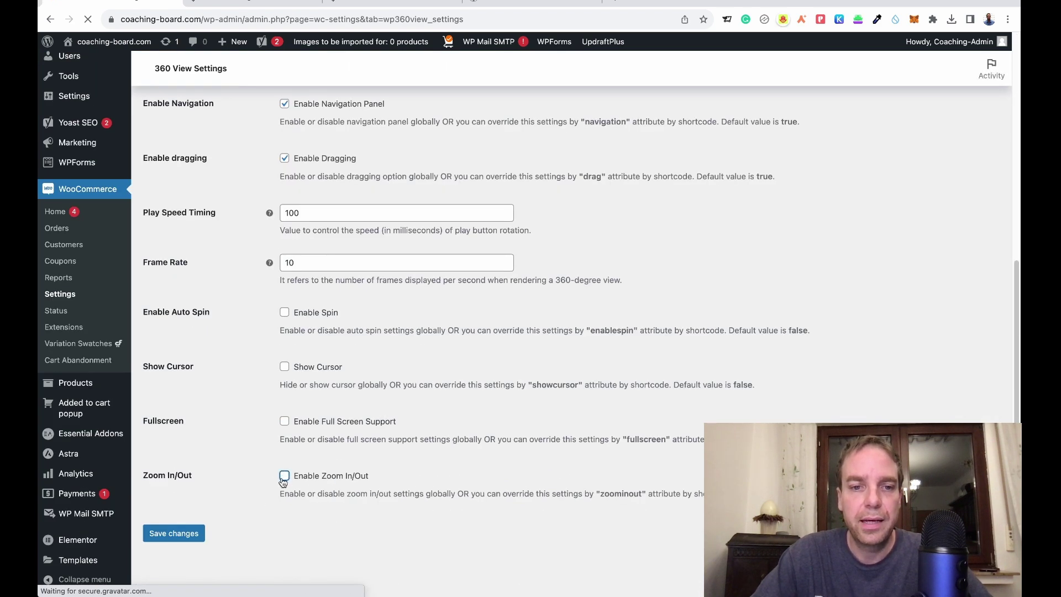
left_click(199, 536)
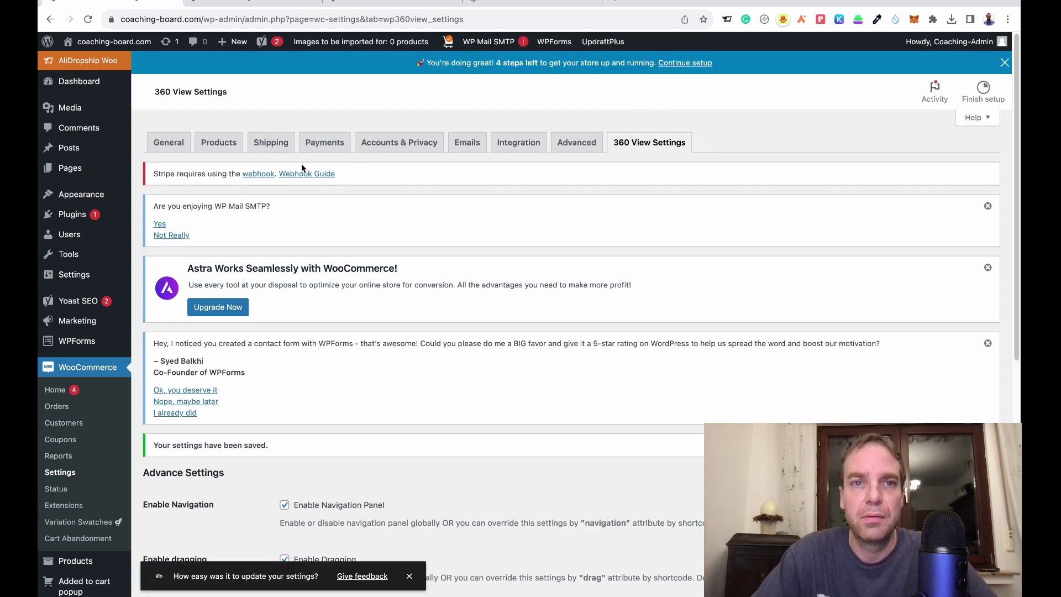
left_click(373, 7)
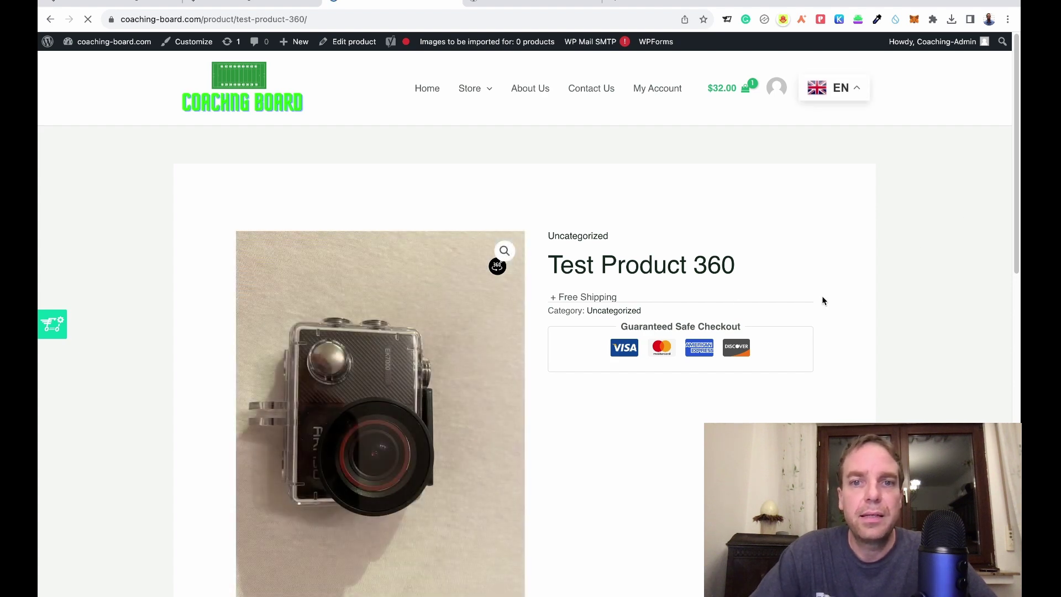
left_click(497, 267)
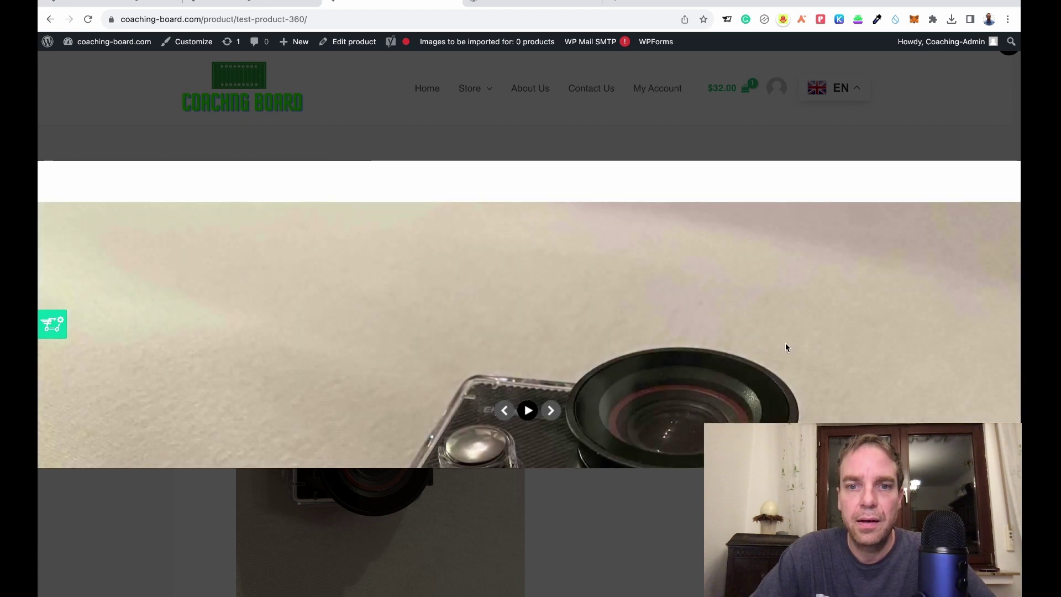
left_click_drag(703, 395, 453, 409)
left_click(528, 410)
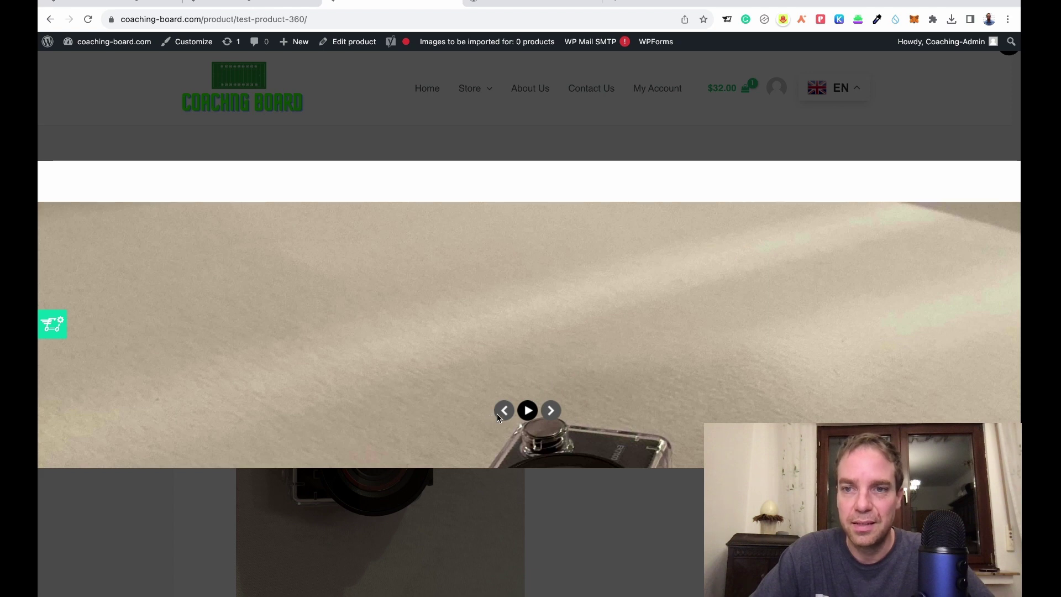
left_click(530, 414)
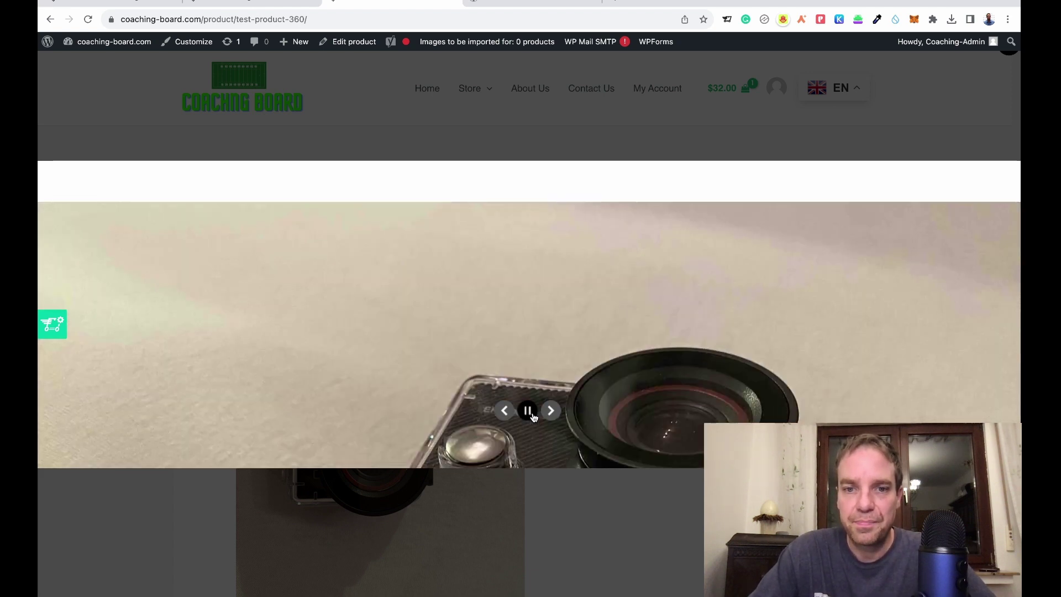
left_click(528, 412)
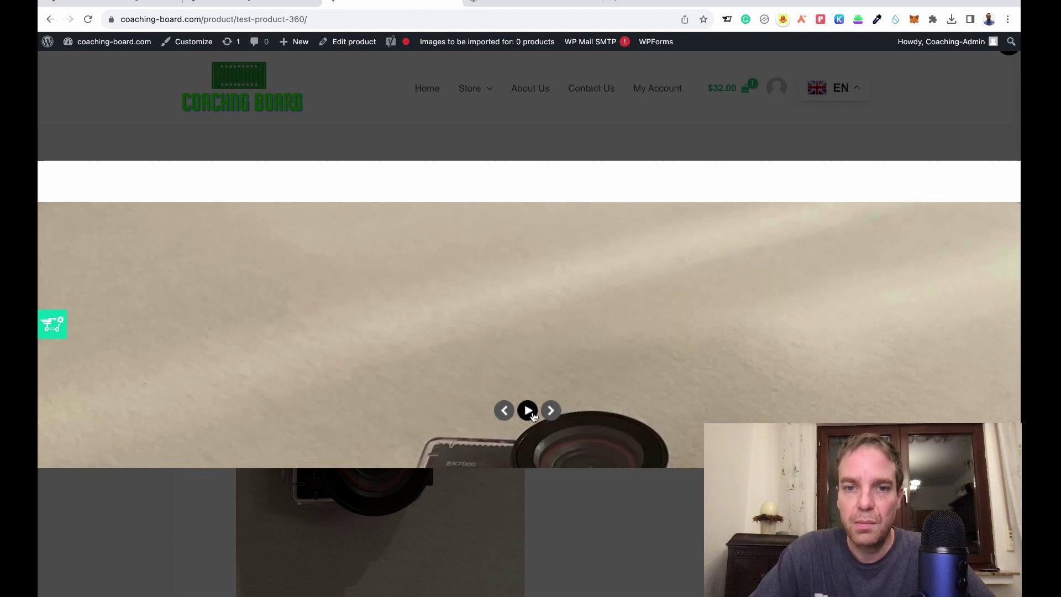
left_click_drag(611, 445, 488, 448)
left_click_drag(690, 423, 578, 395)
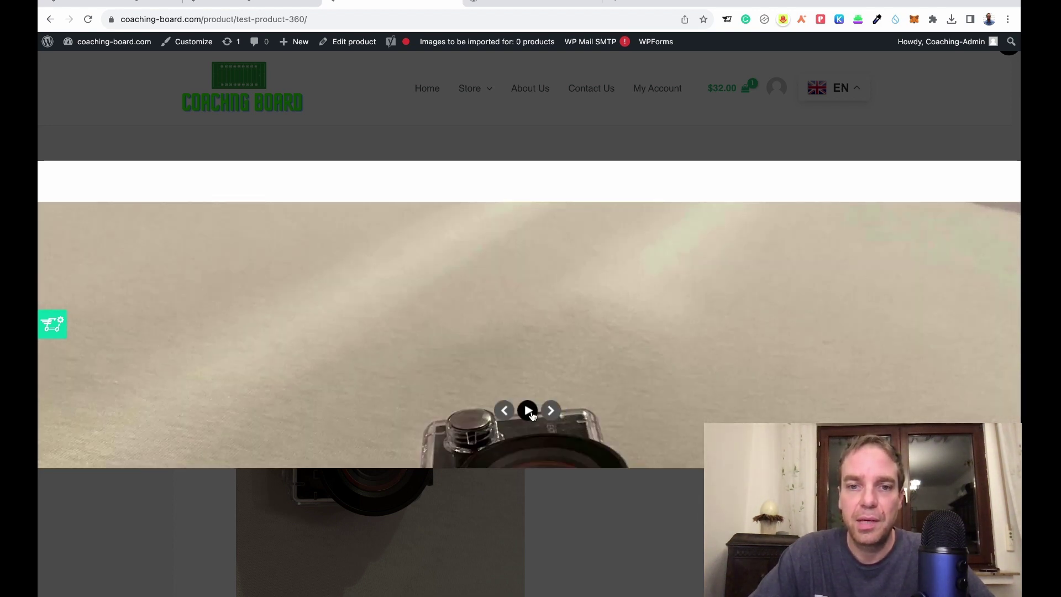
left_click(528, 412)
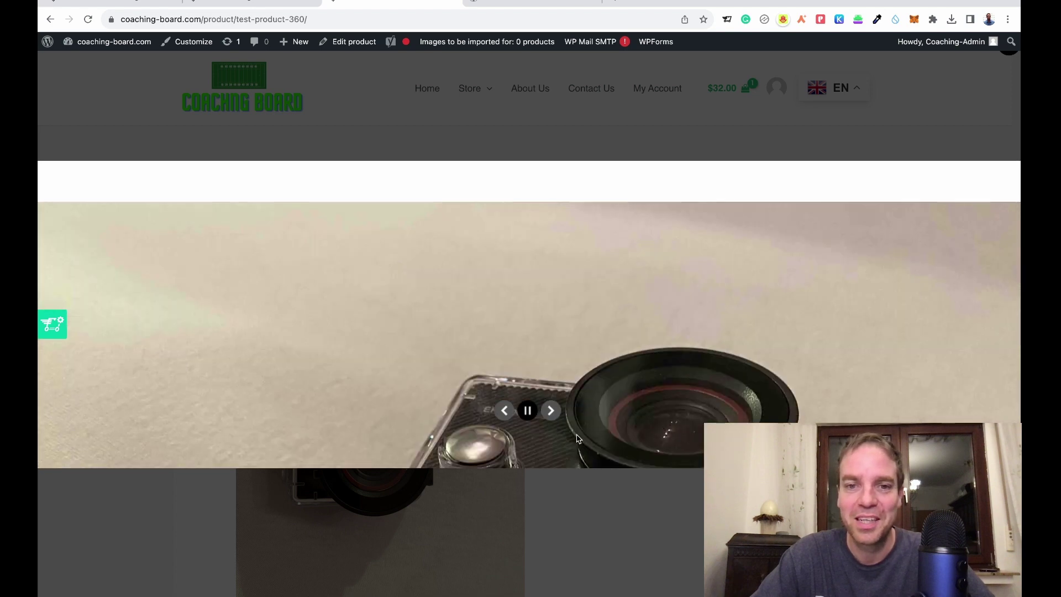
left_click(534, 416)
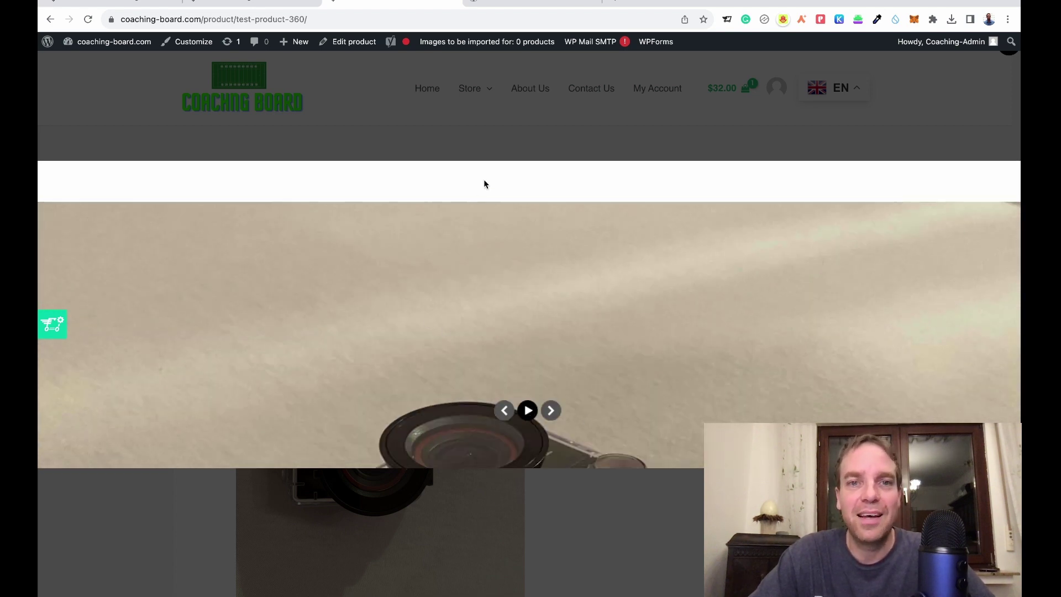
left_click(513, 147)
scroll(629, 237, "down", 1)
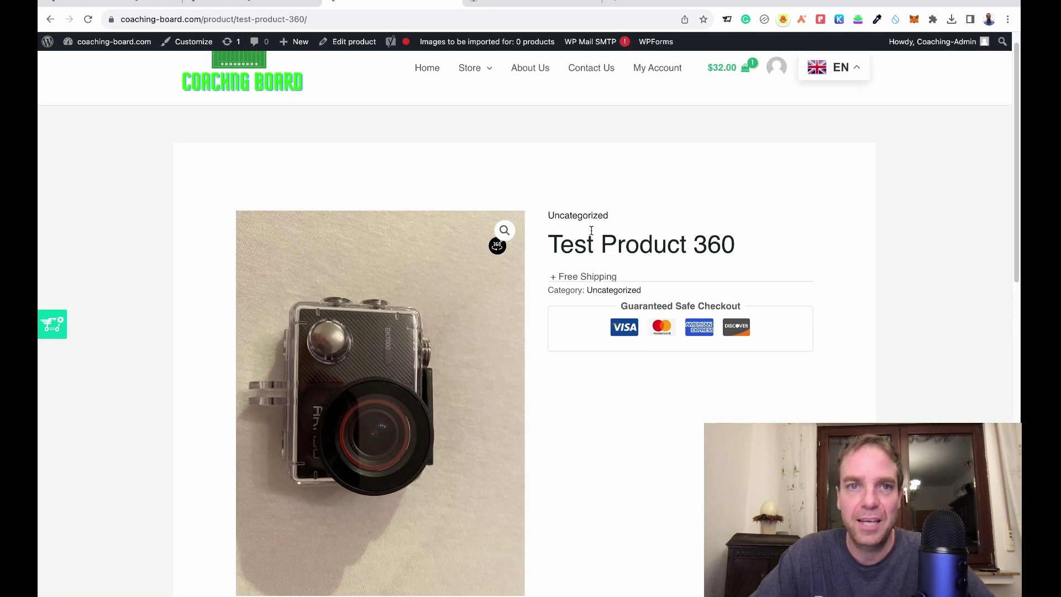
scroll(555, 252, "down", 5)
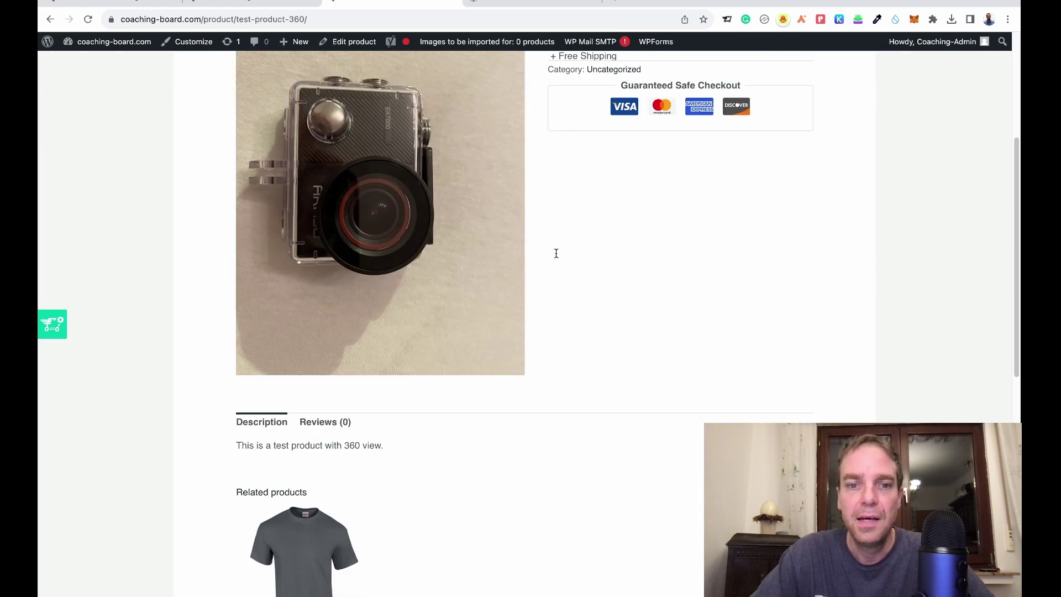
scroll(556, 252, "up", 5)
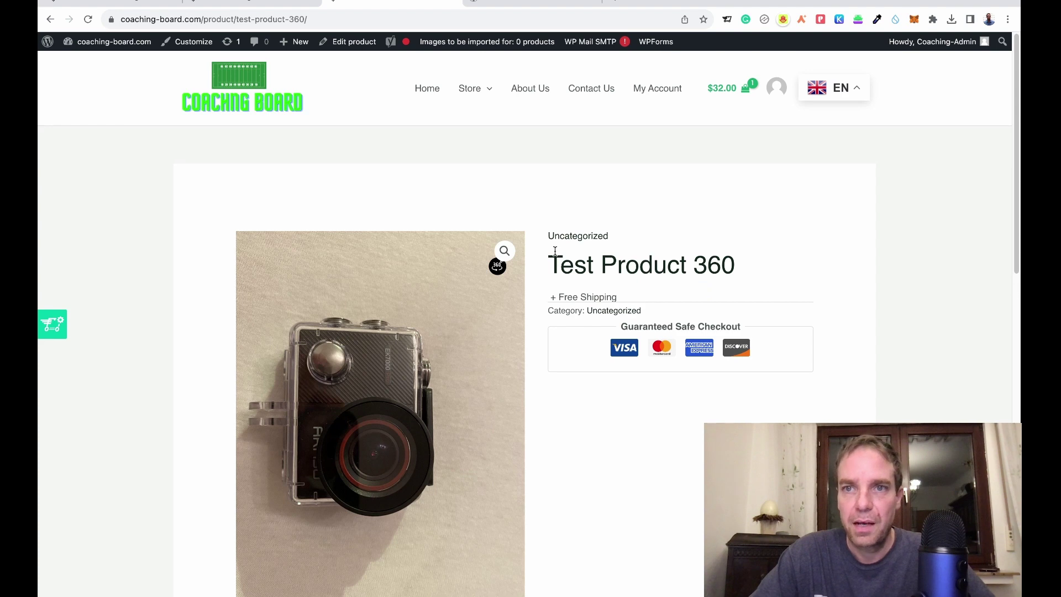